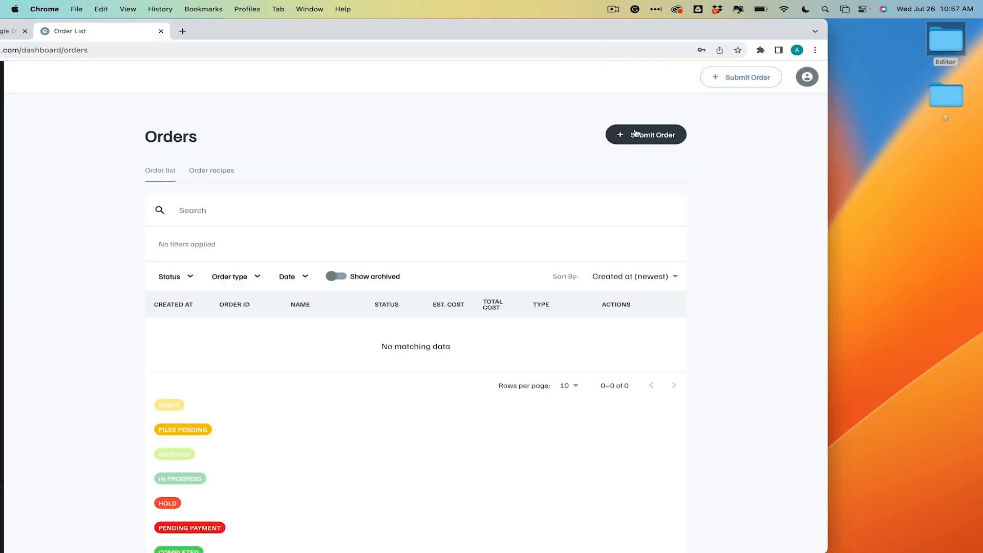
Step: Start a new order with the order type Post production and continue to the order details
{"action": "left_click", "coordinate": [637, 135]}
{"action": "left_click", "coordinate": [178, 241]}
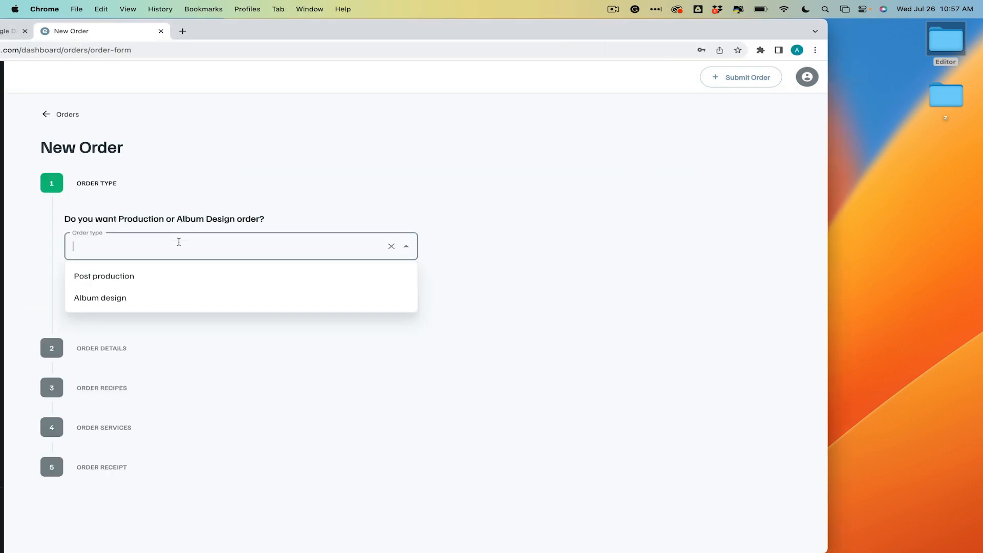
{"action": "left_click", "coordinate": [109, 276]}
{"action": "left_click", "coordinate": [174, 294]}
Step: Name the job Evanwood Wedding and set its event type to Wedding
{"action": "left_click", "coordinate": [105, 281]}
{"action": "type", "text": "Evanwood Wedding"}
{"action": "left_click", "coordinate": [101, 342]}
{"action": "scroll", "coordinate": [129, 231], "scroll_direction": "down", "scroll_amount": 3}
{"action": "left_click", "coordinate": [117, 309]}
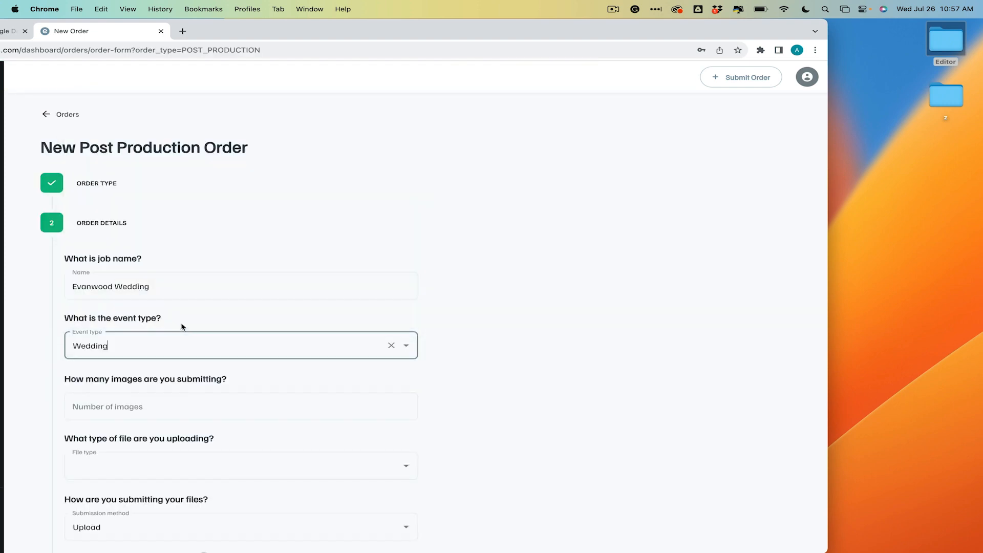
Step: Set the number of images to 778 and the file type to Lightroom Catalog & Smart Previews
{"action": "scroll", "coordinate": [153, 231], "scroll_direction": "down", "scroll_amount": 5}
{"action": "left_click", "coordinate": [142, 223]}
{"action": "left_click", "coordinate": [122, 281]}
{"action": "left_click", "coordinate": [118, 311]}
{"action": "scroll", "coordinate": [113, 328], "scroll_direction": "down", "scroll_amount": 1}
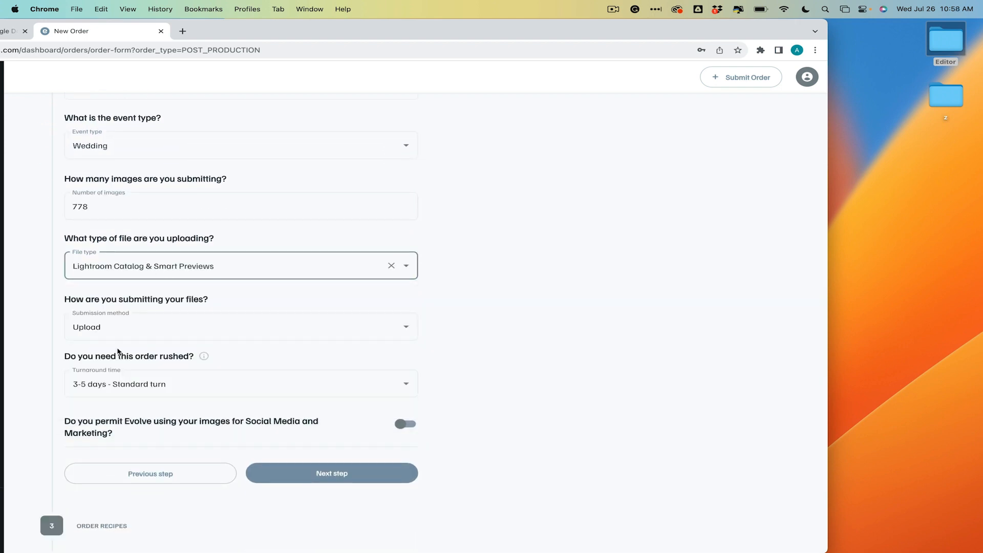
Step: Permit Evolve to use the images for social media and marketing, keep the 3-5 days standard turnaround, and complete the order details
{"action": "scroll", "coordinate": [110, 343], "scroll_direction": "down", "scroll_amount": 4}
{"action": "left_click", "coordinate": [203, 304]}
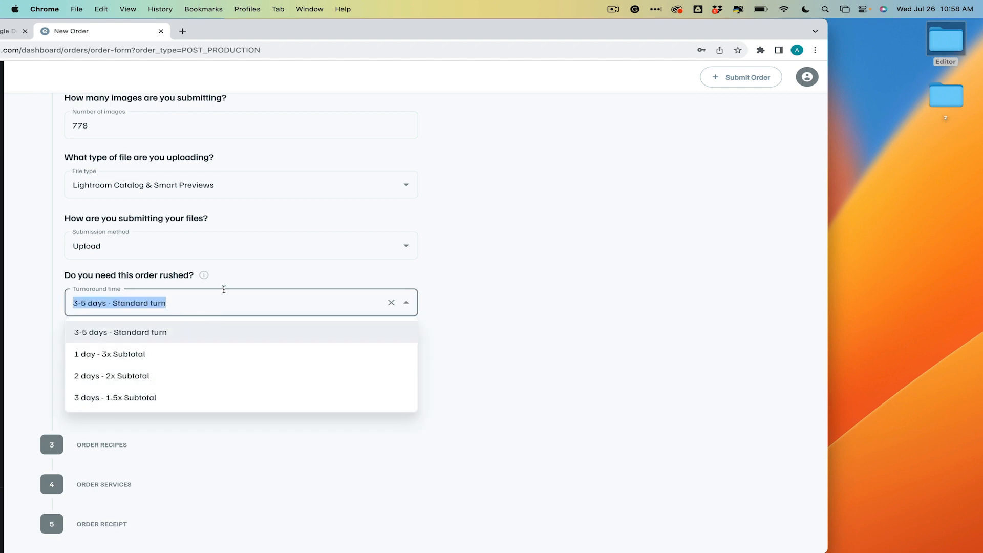
{"action": "left_click", "coordinate": [225, 281]}
{"action": "left_click", "coordinate": [406, 342]}
{"action": "left_click", "coordinate": [329, 393]}
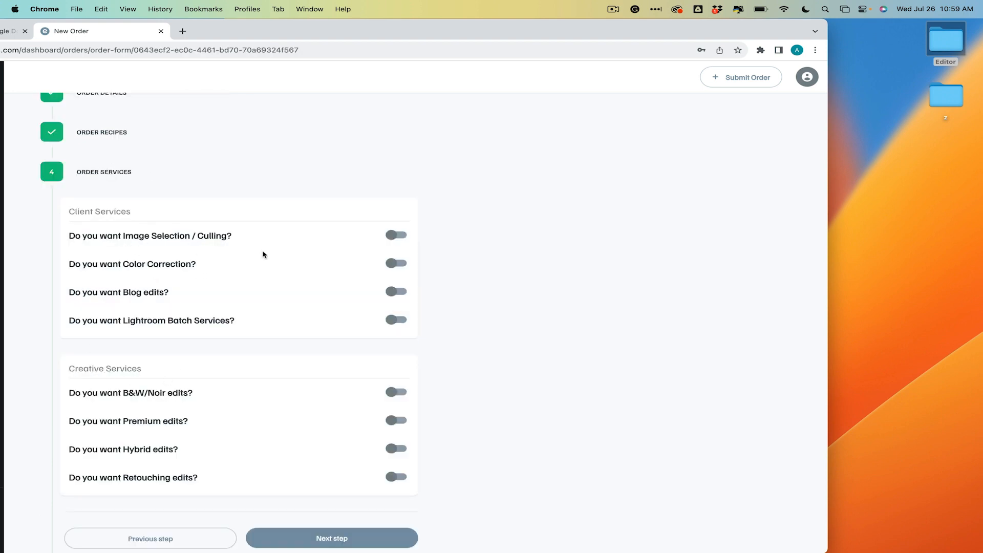
Step: Enable Color Correction for 778 images, with files returned via LRCC and the Primary profile
{"action": "left_click", "coordinate": [396, 263]}
{"action": "scroll", "coordinate": [278, 284], "scroll_direction": "down", "scroll_amount": 3}
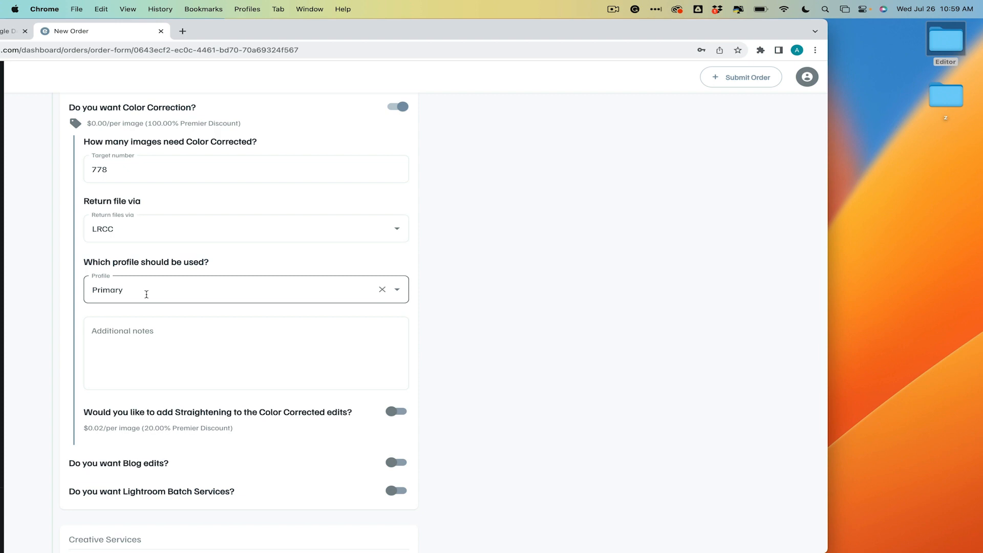
{"action": "scroll", "coordinate": [210, 331], "scroll_direction": "down", "scroll_amount": 2}
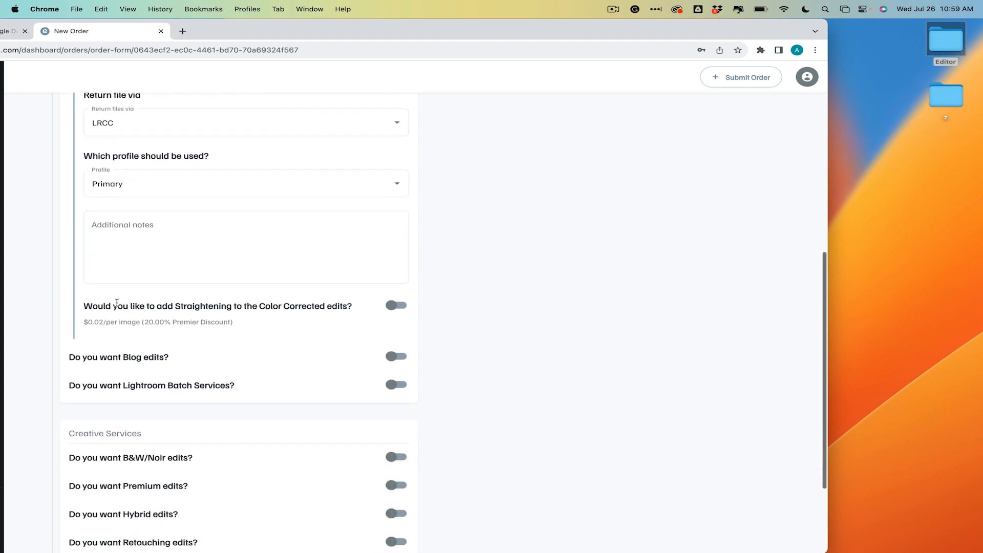
{"action": "scroll", "coordinate": [159, 217], "scroll_direction": "down", "scroll_amount": 2}
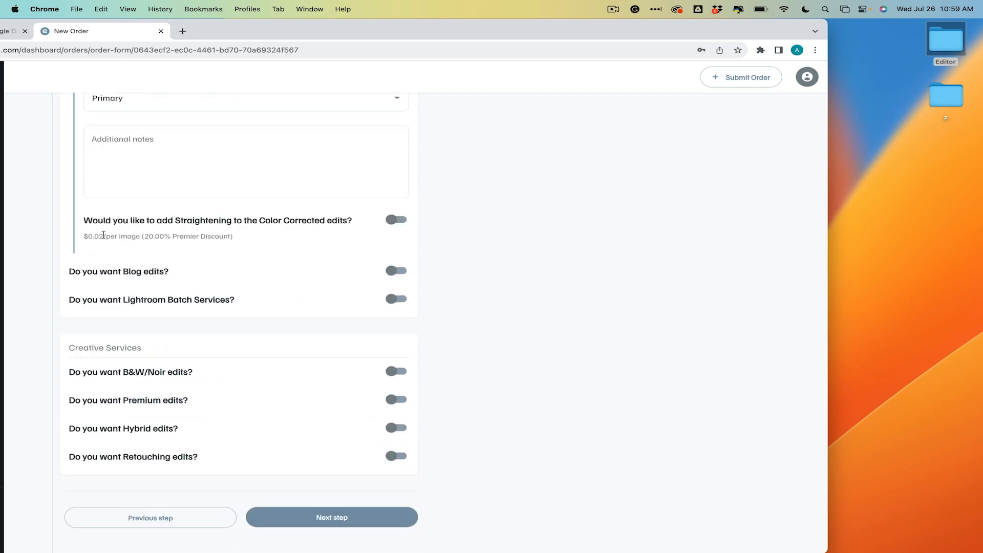
{"action": "scroll", "coordinate": [154, 234], "scroll_direction": "down", "scroll_amount": 1}
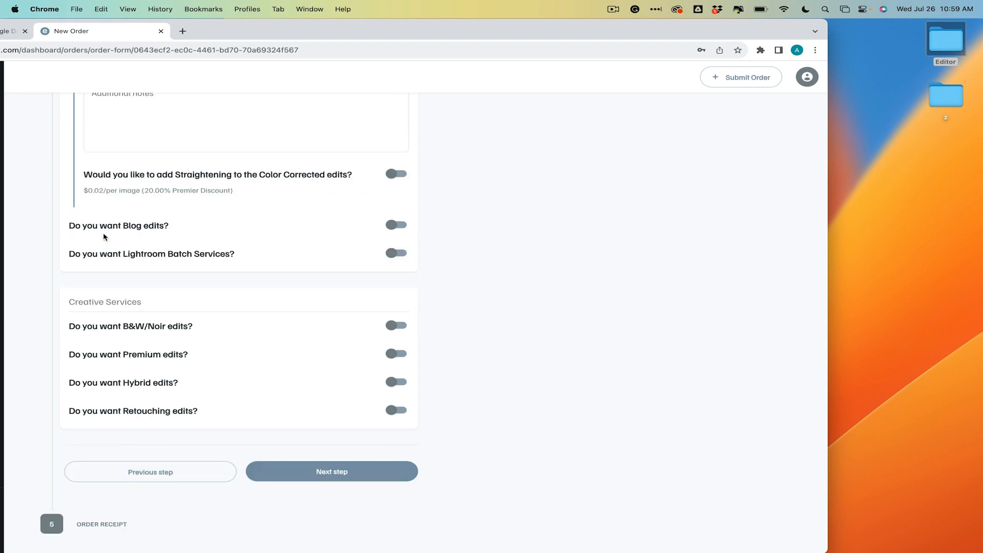
Step: Check the options for Blog edits and Lightroom Batch Services, leaving both services disabled
{"action": "left_click", "coordinate": [400, 225]}
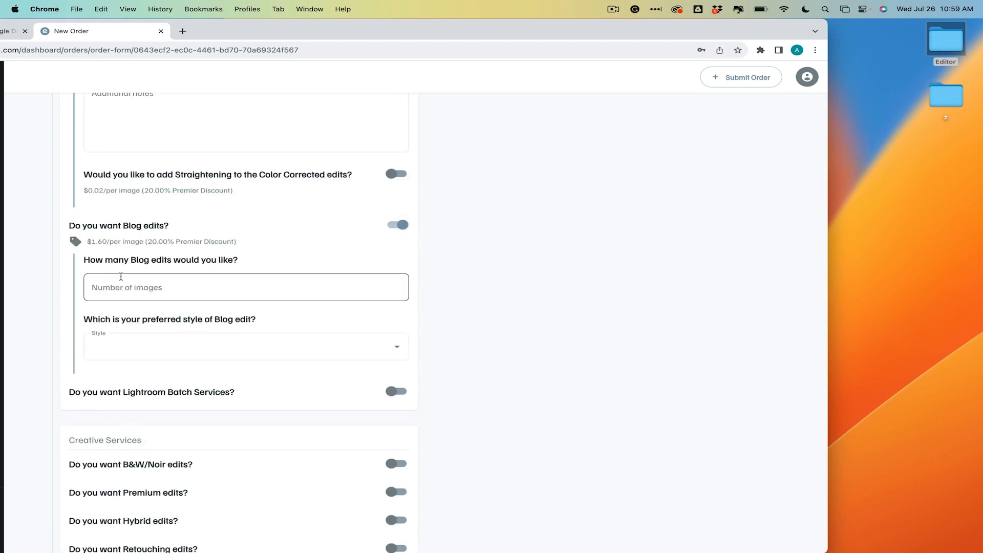
{"action": "left_click", "coordinate": [403, 225]}
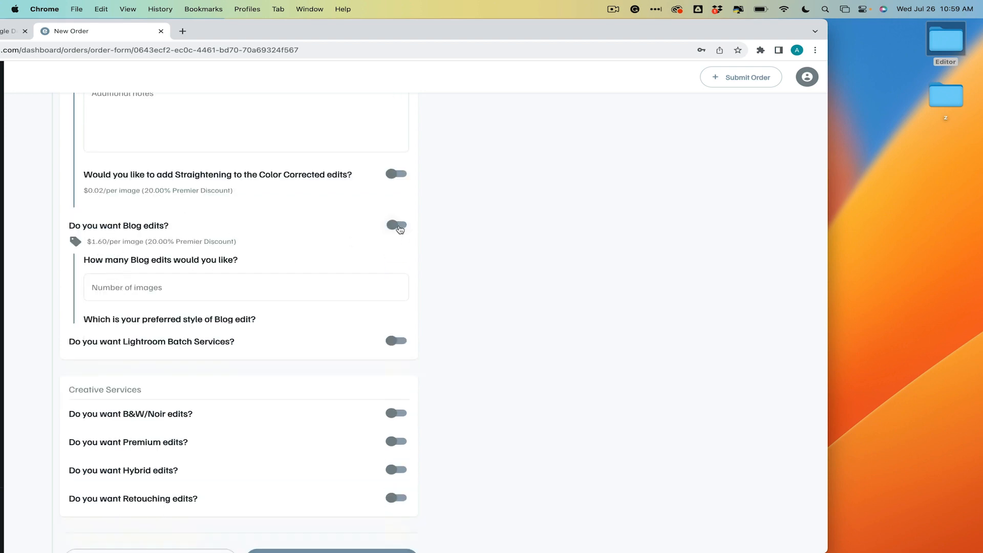
{"action": "left_click", "coordinate": [401, 253]}
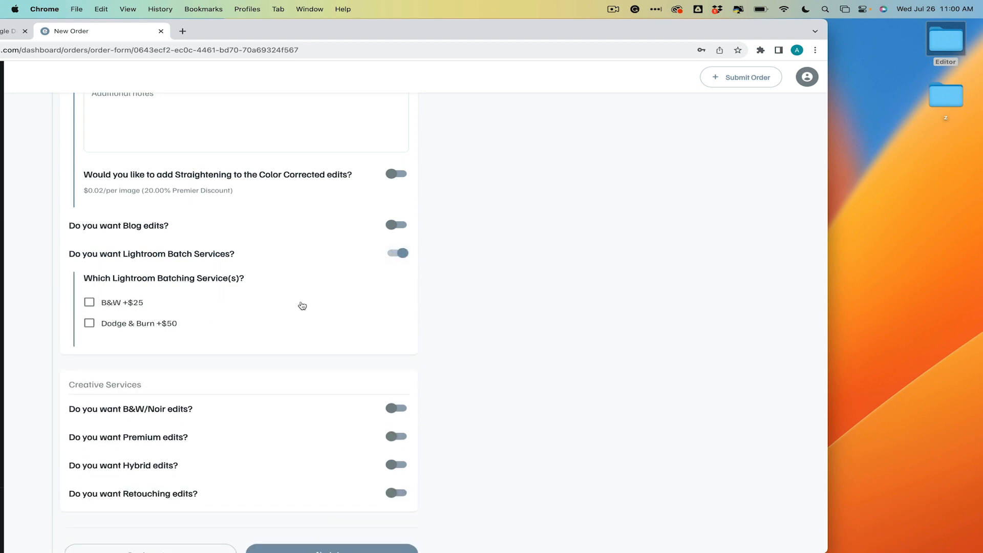
{"action": "left_click", "coordinate": [397, 254]}
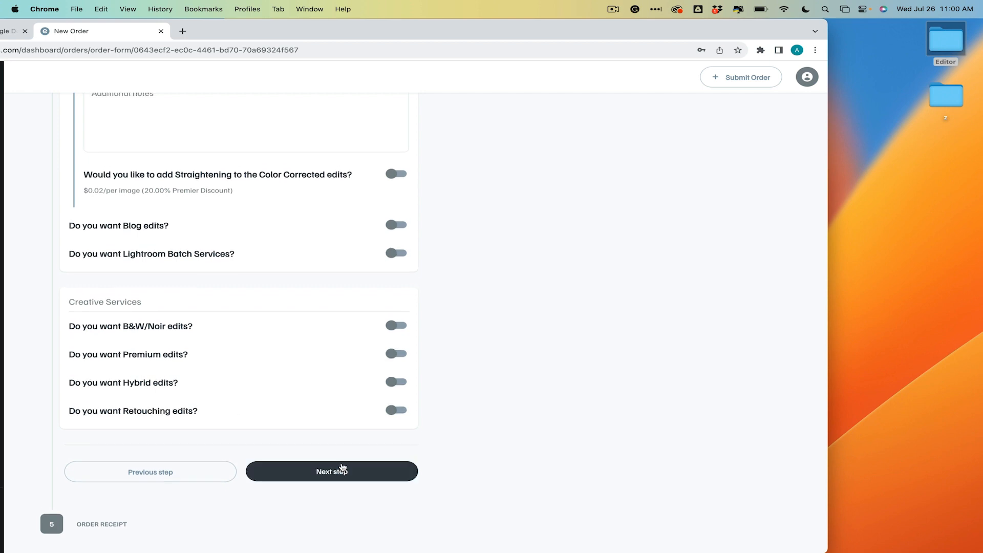
Step: Continue to the order receipt and review the full order summary
{"action": "left_click", "coordinate": [331, 471]}
{"action": "scroll", "coordinate": [228, 259], "scroll_direction": "down", "scroll_amount": 2}
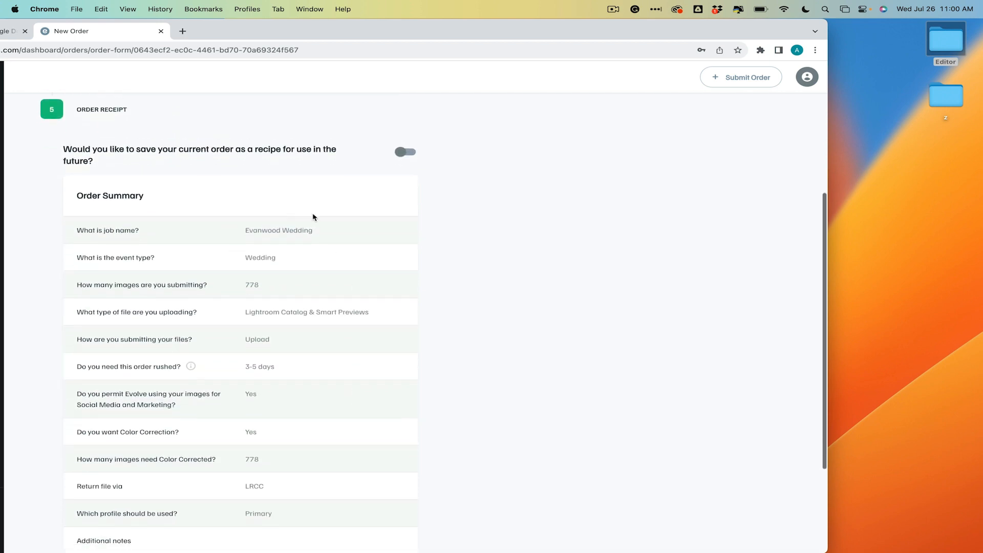
{"action": "scroll", "coordinate": [269, 257], "scroll_direction": "down", "scroll_amount": 5}
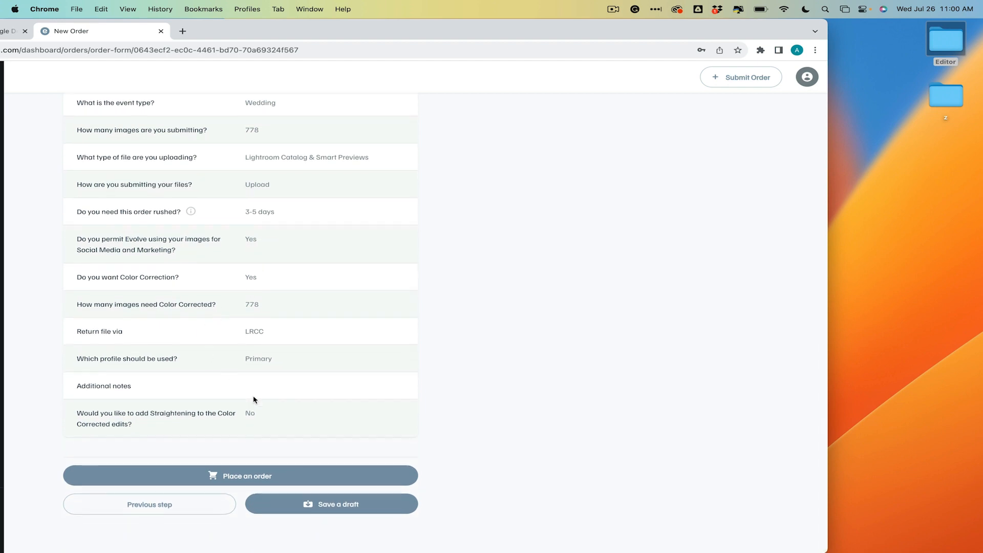
Step: Place the order, accepting the estimated order total of $0.00 at checkout
{"action": "left_click", "coordinate": [260, 487]}
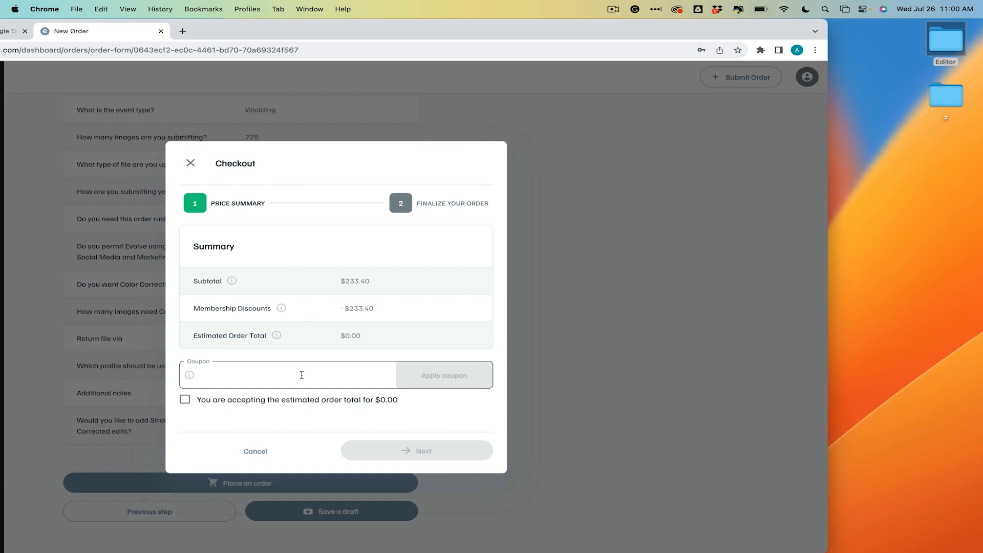
{"action": "left_click", "coordinate": [185, 399]}
{"action": "left_click", "coordinate": [415, 451]}
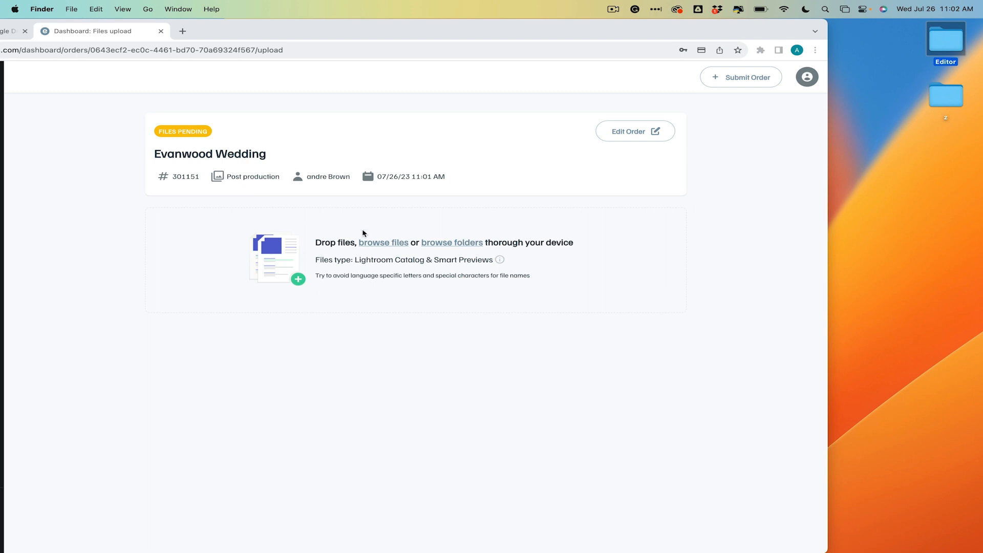
Step: Add the catalog file from the desktop Editor folder to the order's upload area and submit it
{"action": "double_click", "coordinate": [936, 32]}
{"action": "left_click_drag", "start_coordinate": [814, 79], "coordinate": [401, 270]}
{"action": "left_click", "coordinate": [643, 329]}
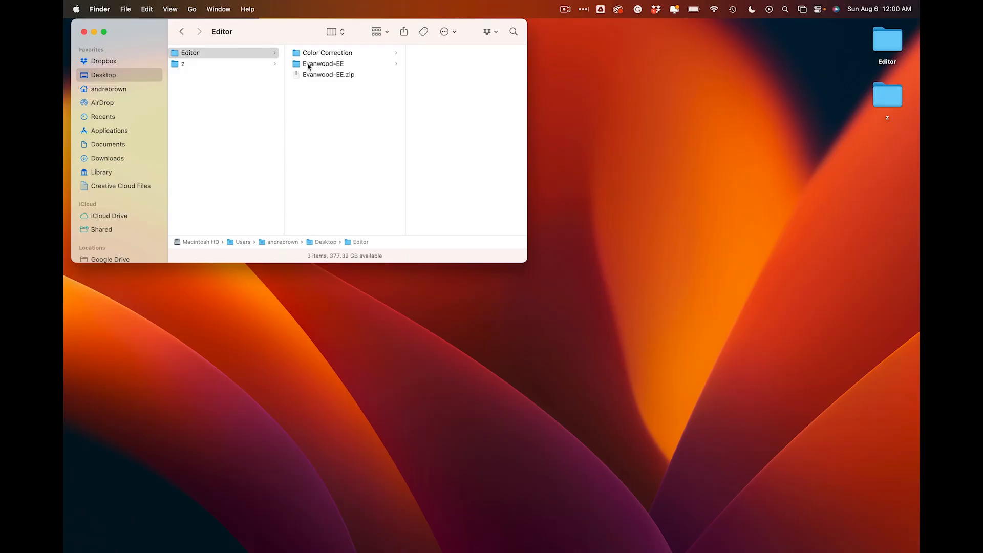
Step: Open Evanwood-EE.lrcat from the Evanwood-EE folder in Lightroom Classic and view a few of its photos
{"action": "left_click", "coordinate": [322, 68]}
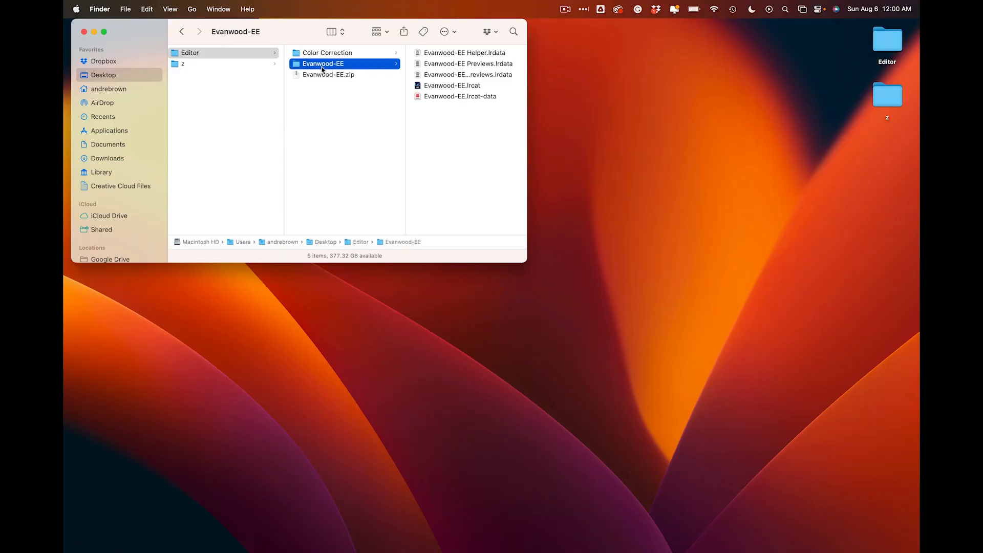
{"action": "double_click", "coordinate": [419, 86]}
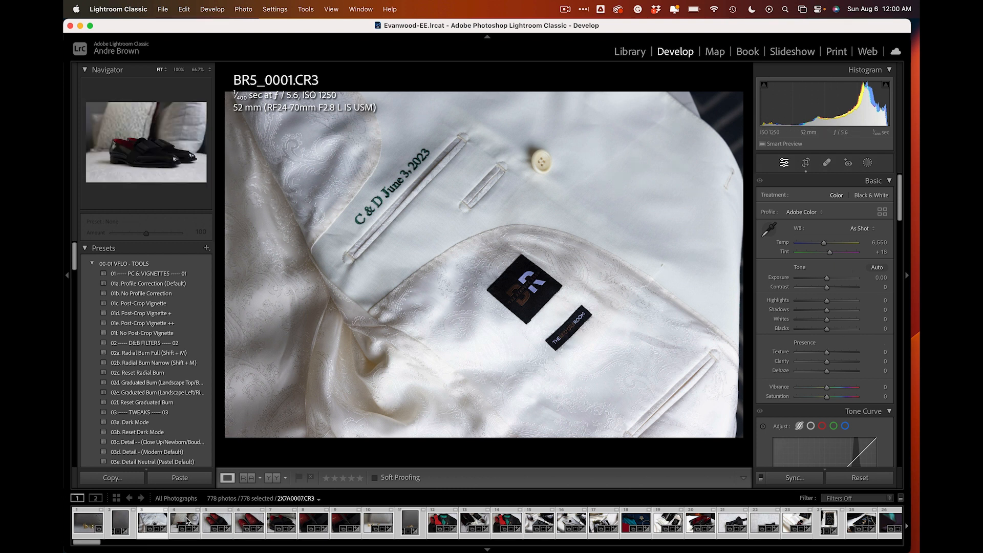
{"action": "left_click", "coordinate": [185, 520]}
{"action": "left_click", "coordinate": [250, 512]}
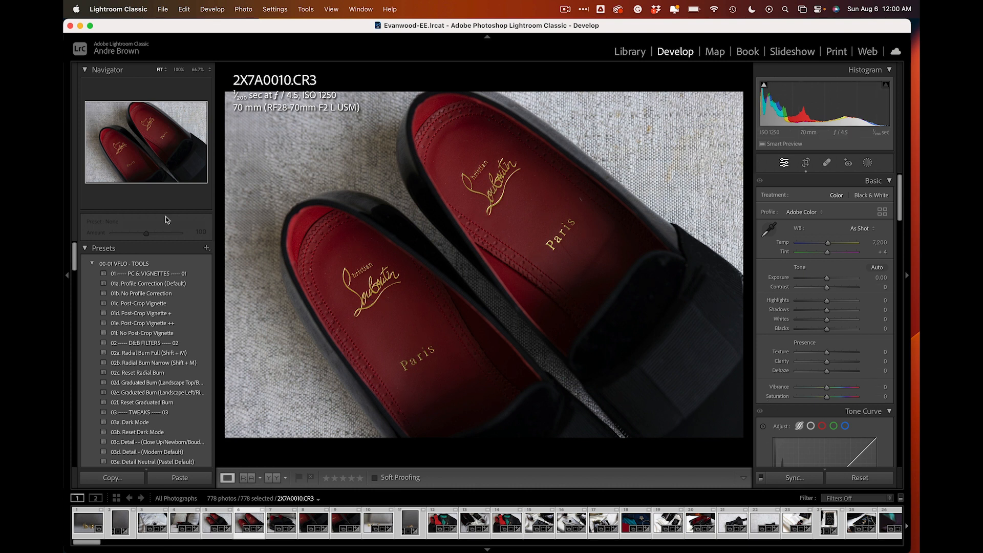
{"action": "left_click", "coordinate": [162, 7]}
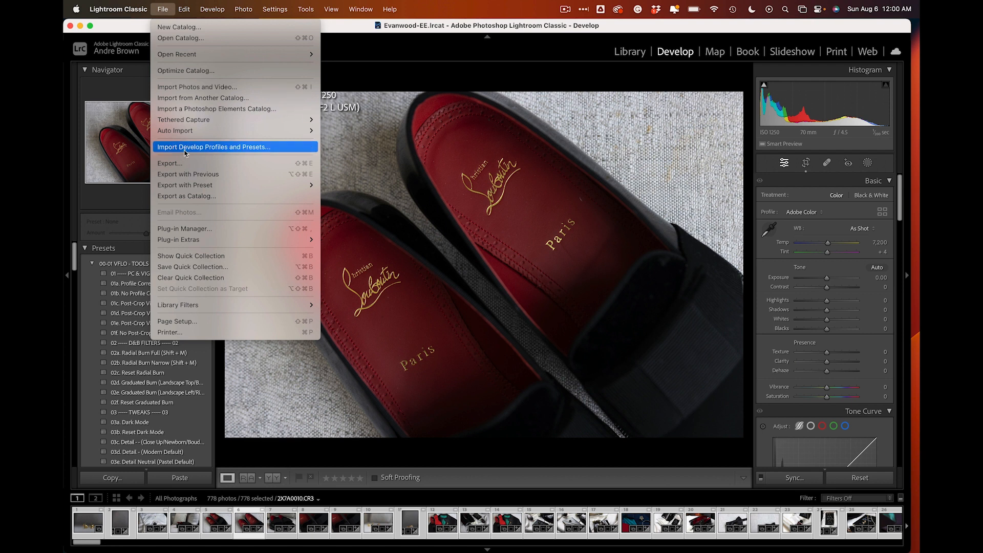
{"action": "left_click", "coordinate": [184, 198]}
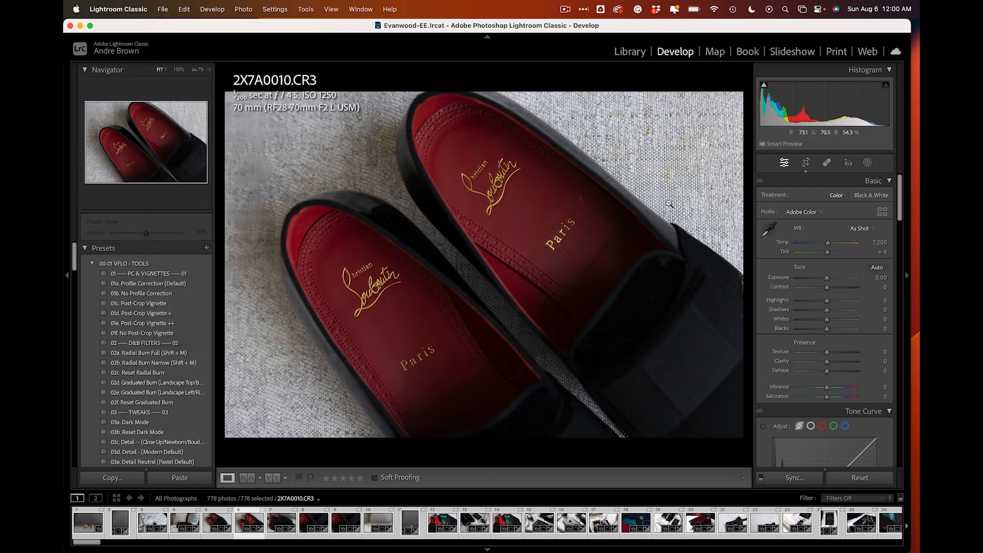
{"action": "left_click", "coordinate": [647, 425]}
Step: Export all selected photos as a catalog named Evanwood-AS in the Editor folder, including Smart Previews and available previews
{"action": "left_click", "coordinate": [165, 8]}
{"action": "left_click", "coordinate": [176, 194]}
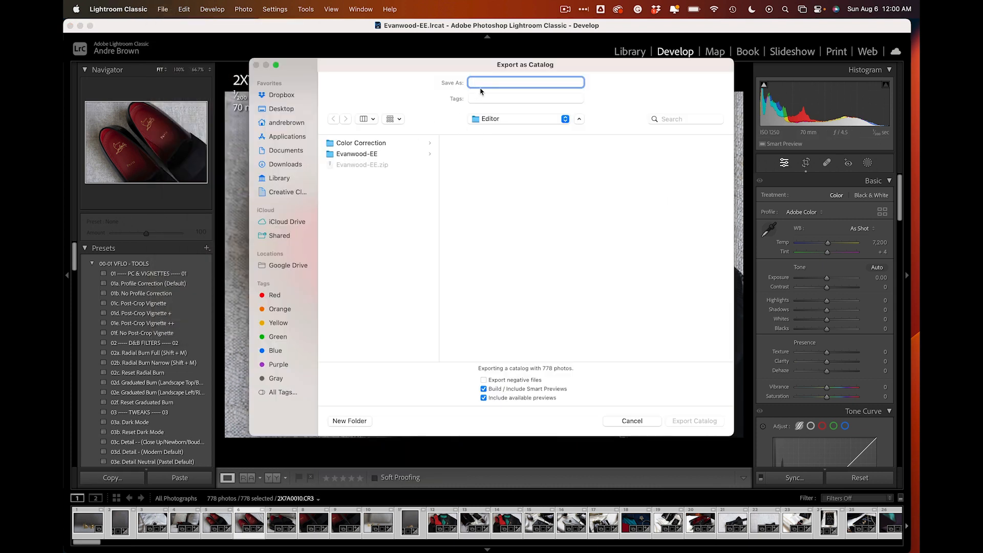
{"action": "type", "text": "Evanwood-AS"}
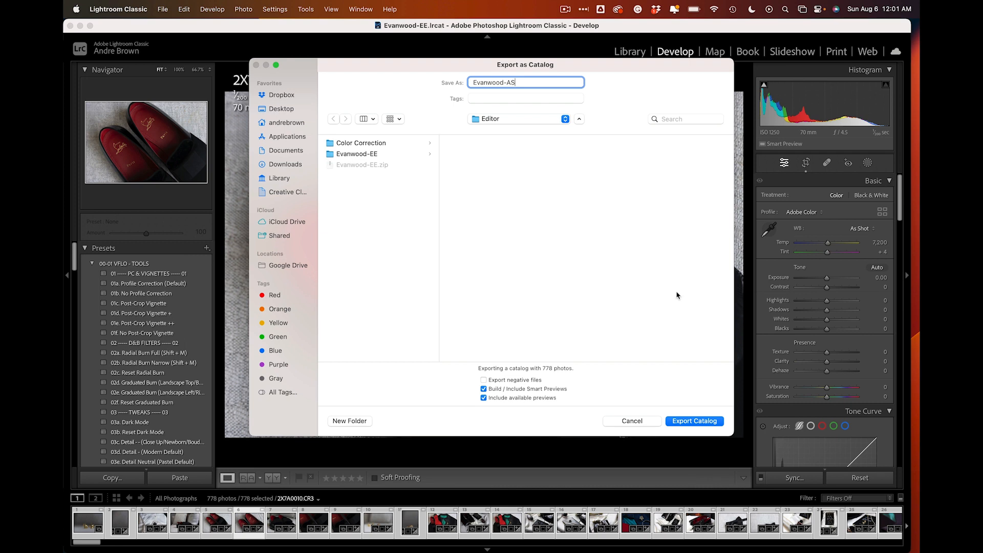
{"action": "left_click", "coordinate": [679, 424]}
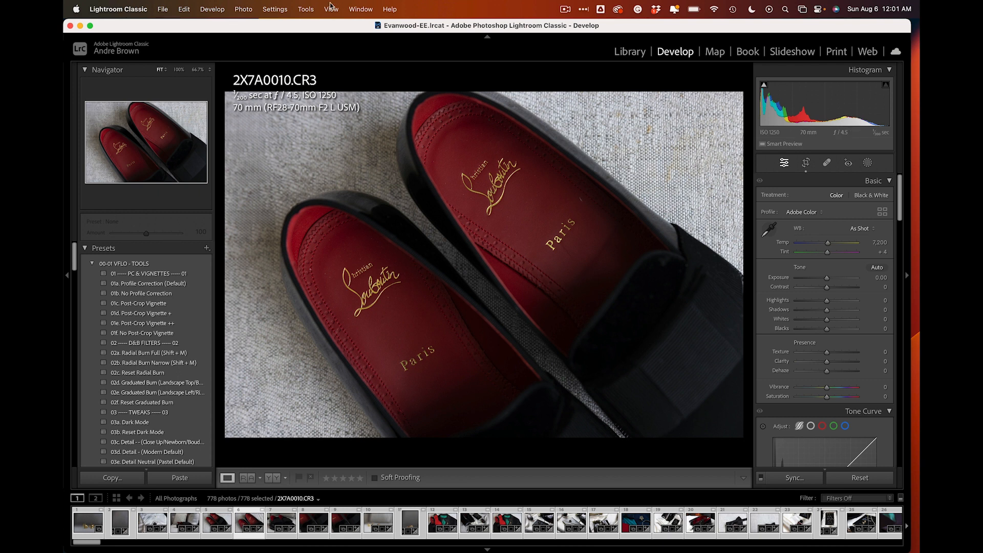
Step: Quit Lightroom Classic and return to the Editor folder in Finder
{"action": "left_click", "coordinate": [154, 11]}
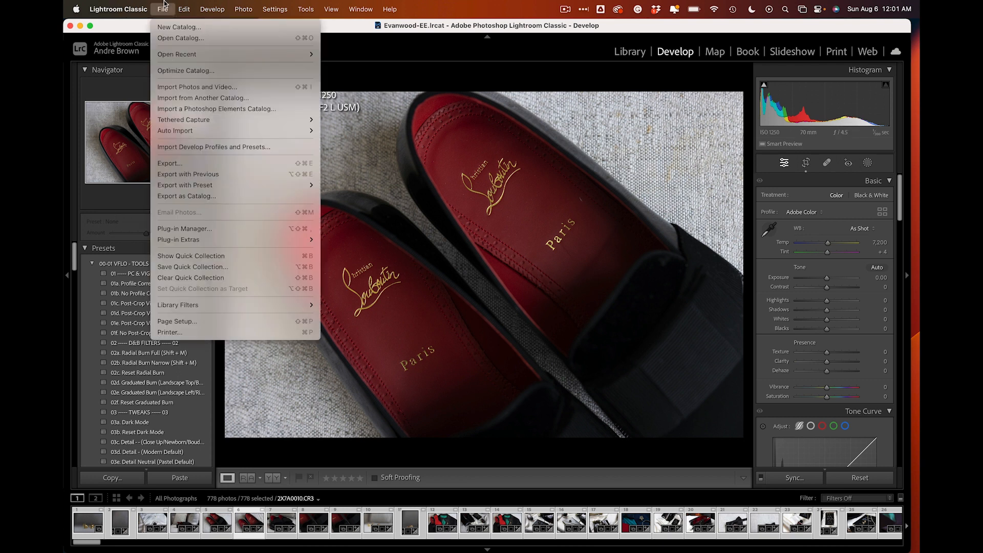
{"action": "mouse_move", "coordinate": [140, 3]}
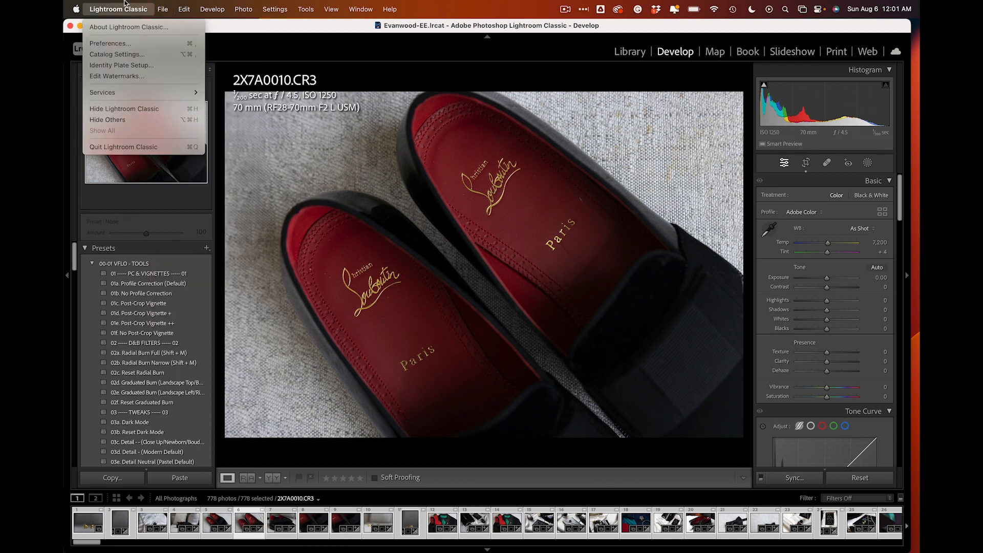
{"action": "left_click", "coordinate": [123, 147]}
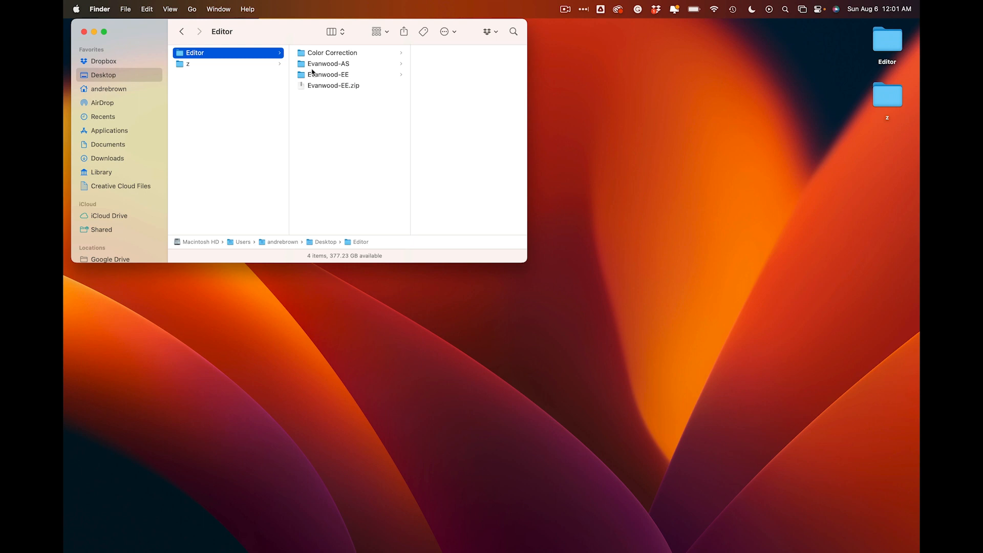
Step: Open Evanwood-EE.lrcat from the Color Correction folder in Lightroom Classic
{"action": "left_click", "coordinate": [341, 53]}
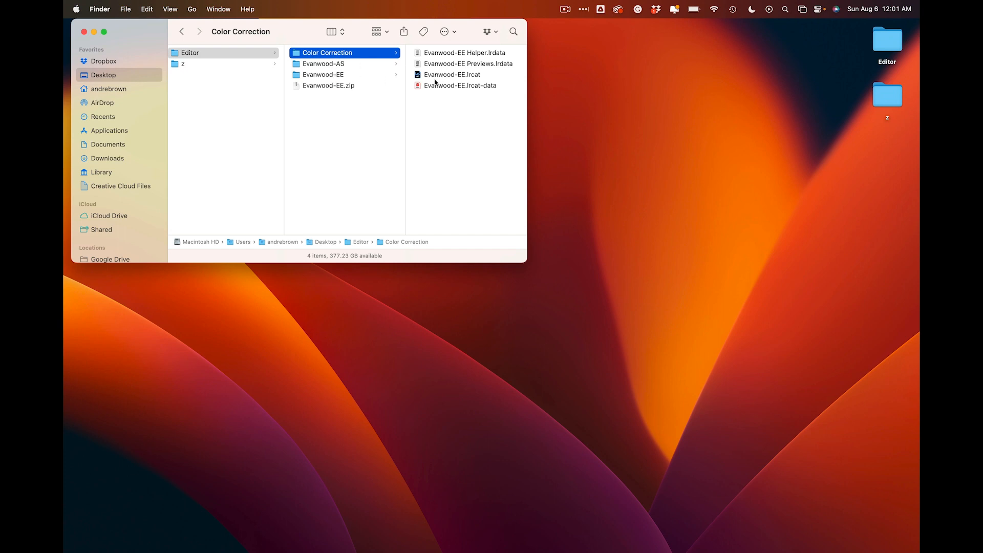
{"action": "left_click", "coordinate": [464, 76]}
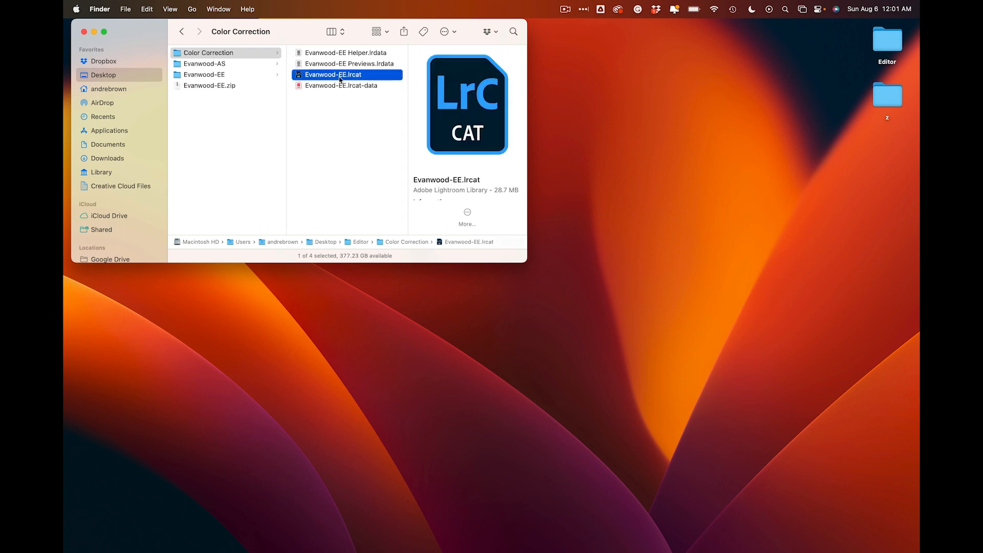
{"action": "double_click", "coordinate": [299, 76]}
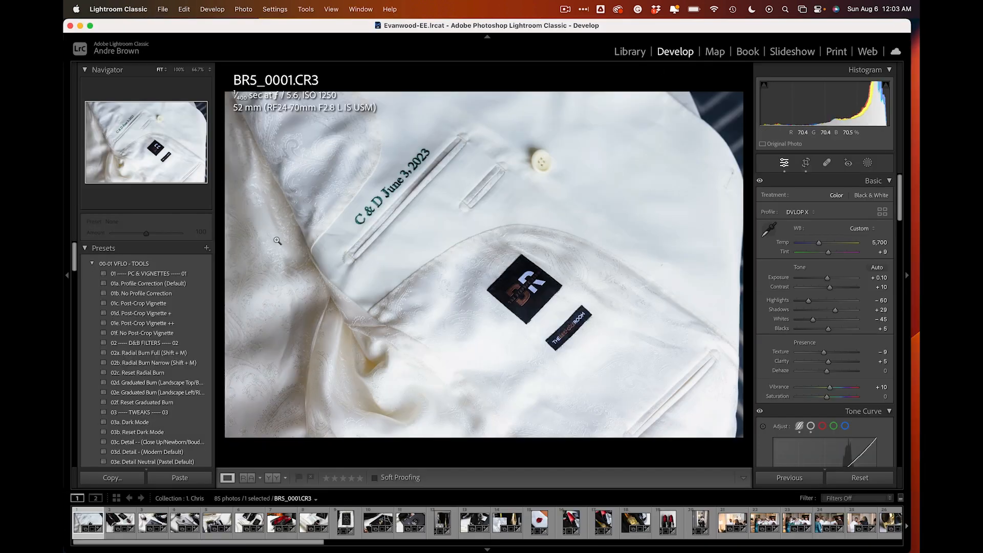
Step: Examine the catalog's collections and the Develop adjustments on the first photos of the current collection
{"action": "scroll", "coordinate": [170, 321], "scroll_direction": "down", "scroll_amount": 2}
{"action": "scroll", "coordinate": [171, 321], "scroll_direction": "down", "scroll_amount": 3}
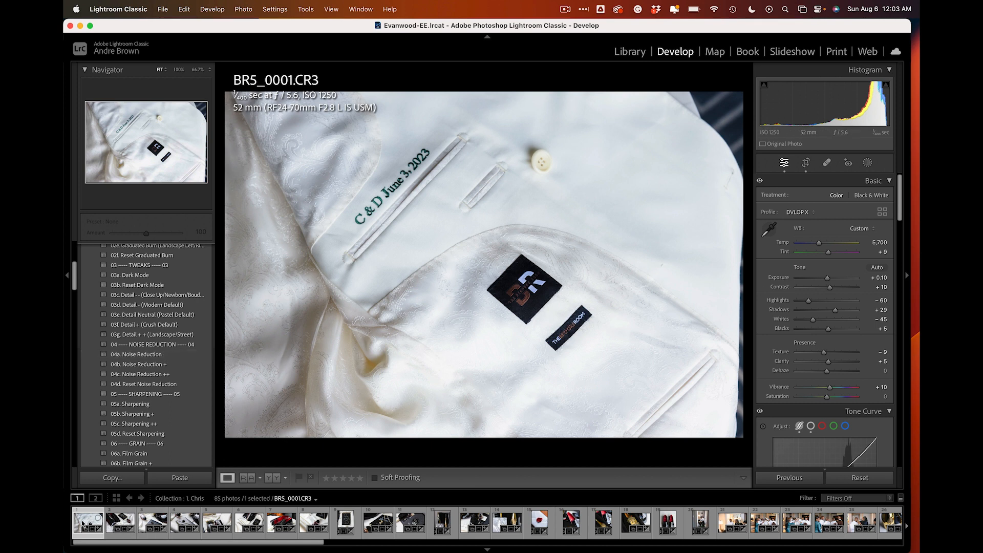
{"action": "scroll", "coordinate": [156, 321], "scroll_direction": "up", "scroll_amount": 5}
{"action": "scroll", "coordinate": [153, 327], "scroll_direction": "down", "scroll_amount": 15}
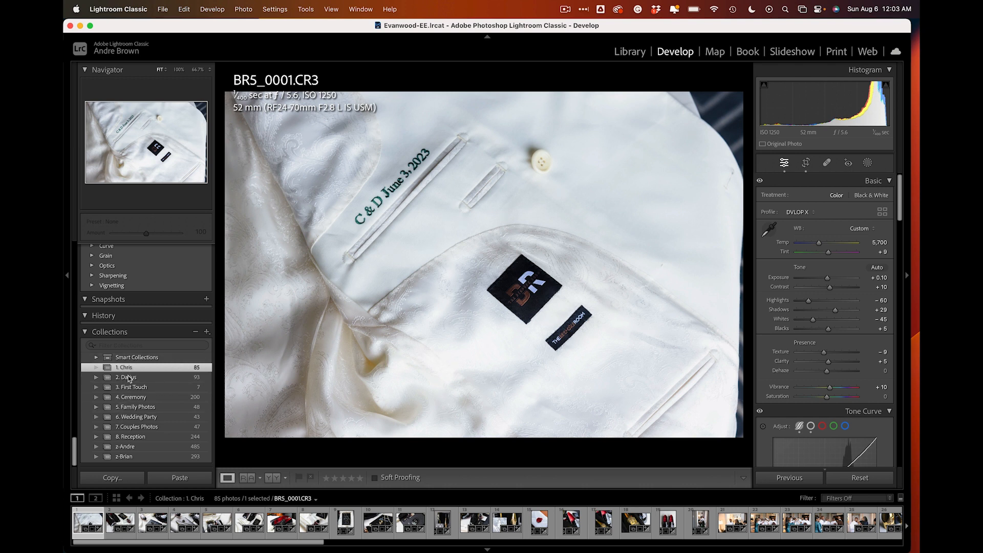
{"action": "key", "text": "Right"}
{"action": "key", "text": "Right"}
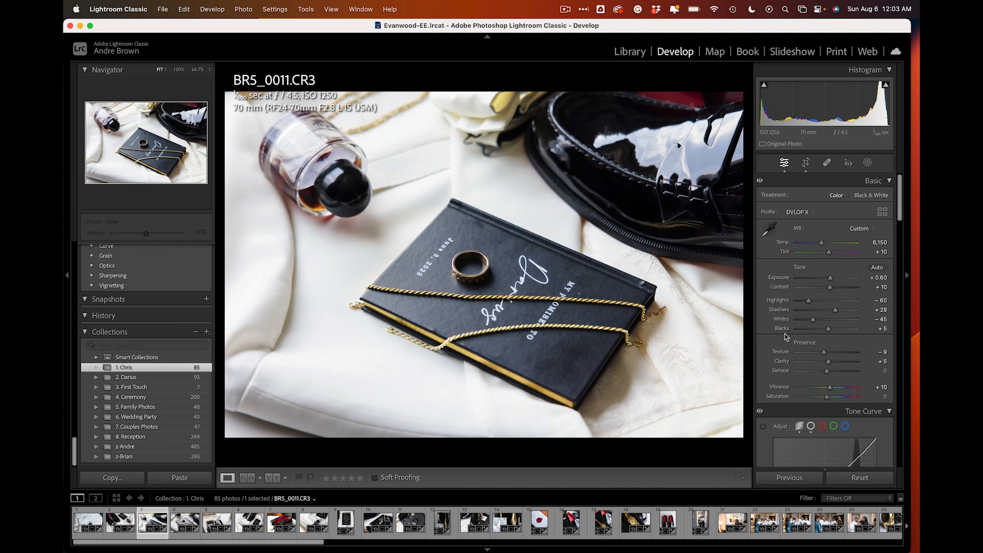
Step: Set Highlights to -82 on BR5_0011.CR3 and compare the photo with its unedited version before and after the change
{"action": "key", "text": "backslash"}
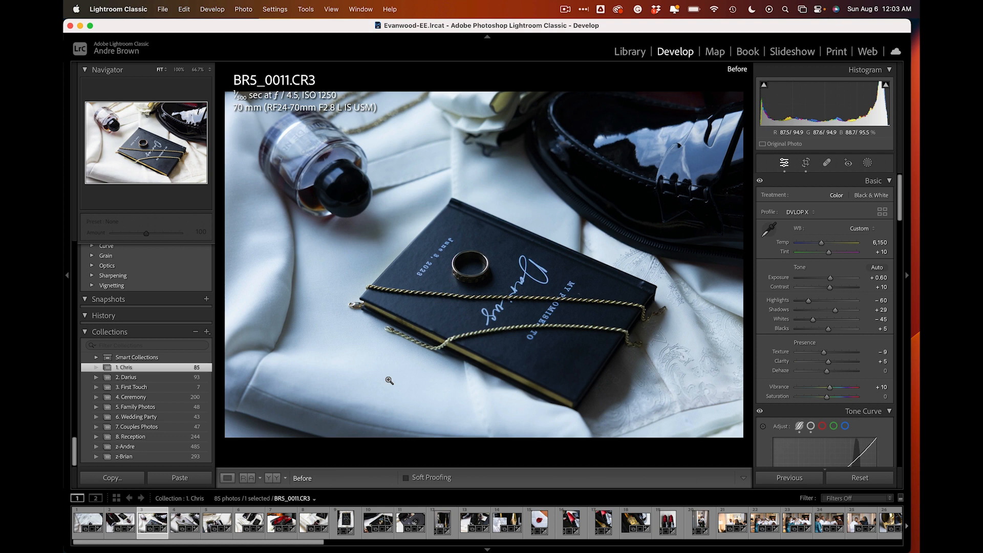
{"action": "key", "text": "backslash"}
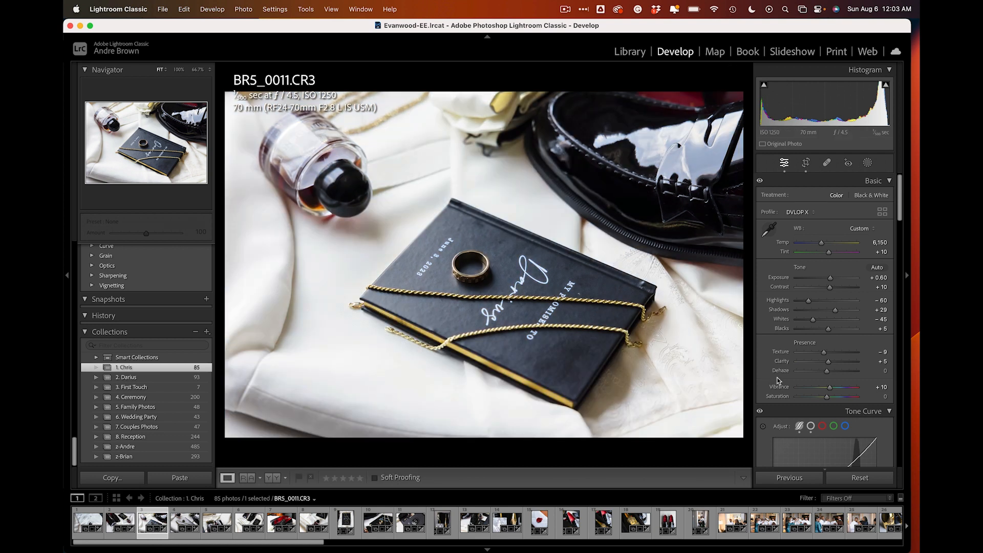
{"action": "left_click_drag", "start_coordinate": [808, 300], "coordinate": [803, 300]}
{"action": "key", "text": "backslash"}
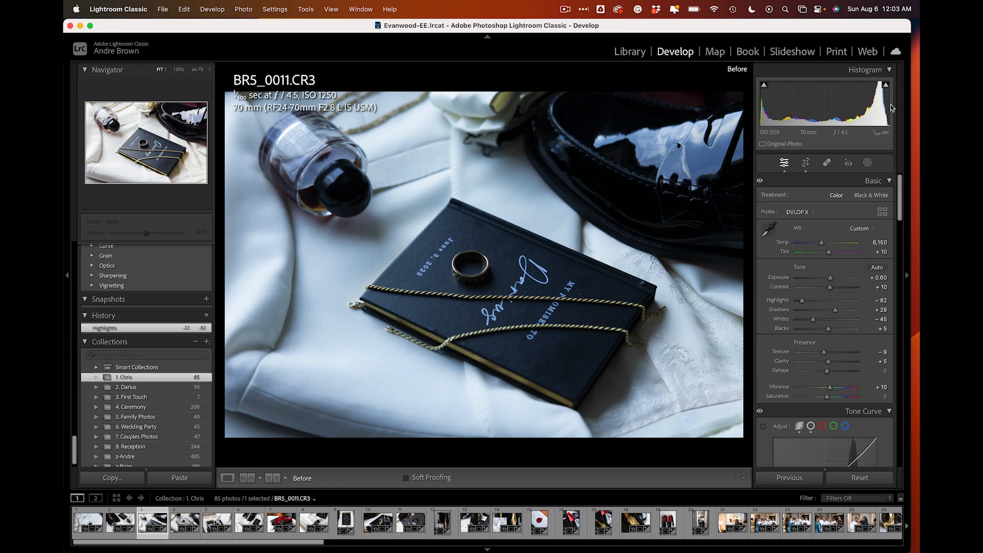
{"action": "key", "text": "backslash"}
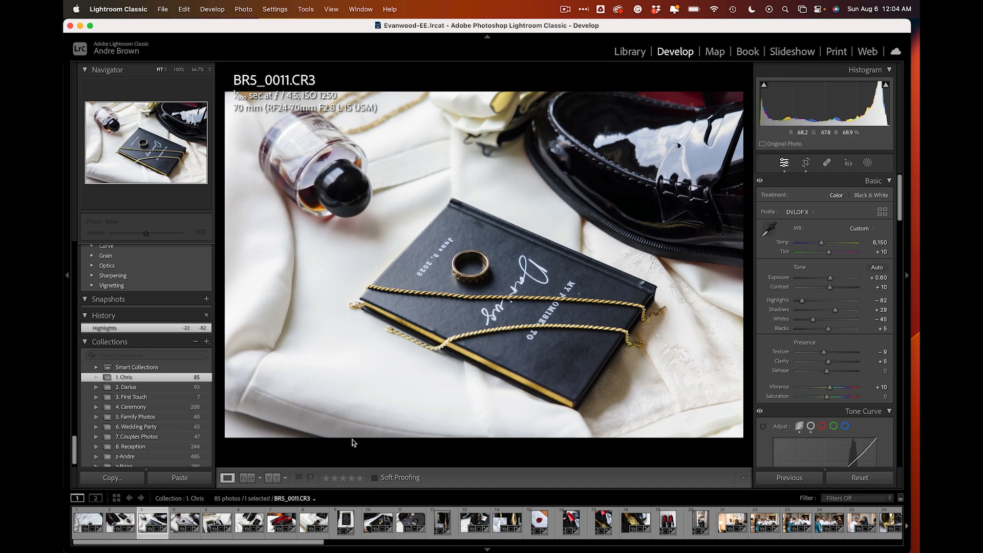
Step: Set Tint to +4, Temp to 6,161 and Highlights to -68 on BR5_0274.CR3, and compare it with the unedited version
{"action": "left_click_drag", "start_coordinate": [315, 542], "coordinate": [530, 541]}
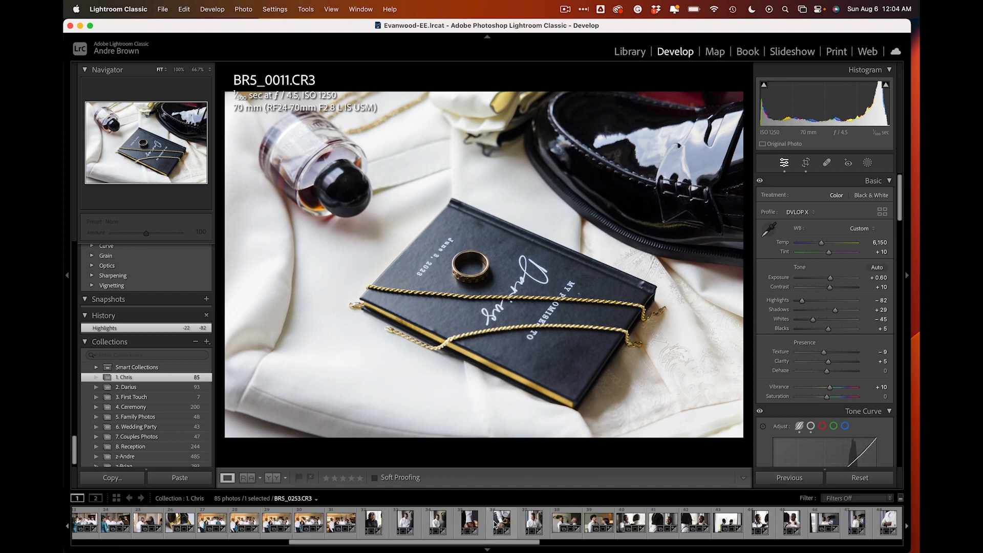
{"action": "left_click", "coordinate": [558, 524]}
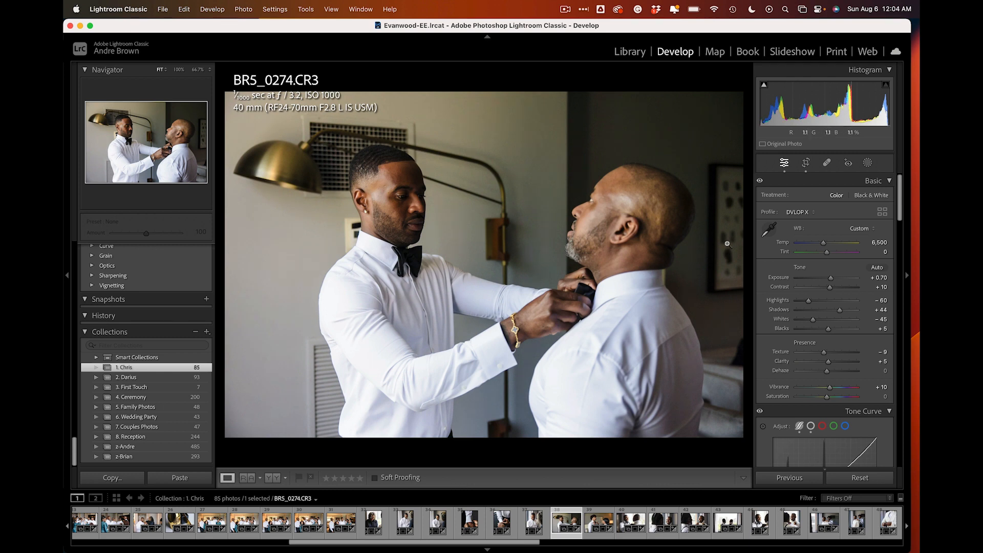
{"action": "left_click_drag", "start_coordinate": [828, 255], "coordinate": [828, 257]}
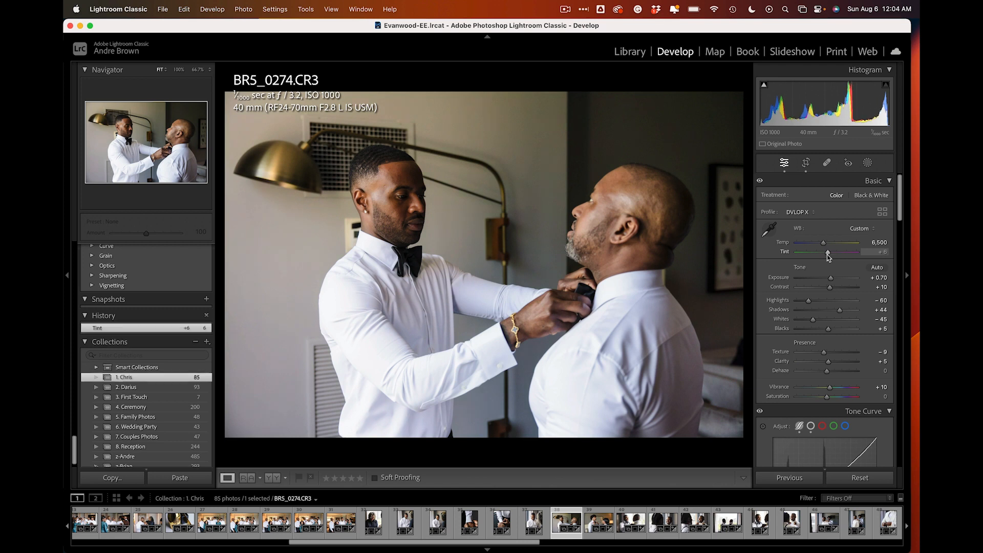
{"action": "key", "text": "super+z"}
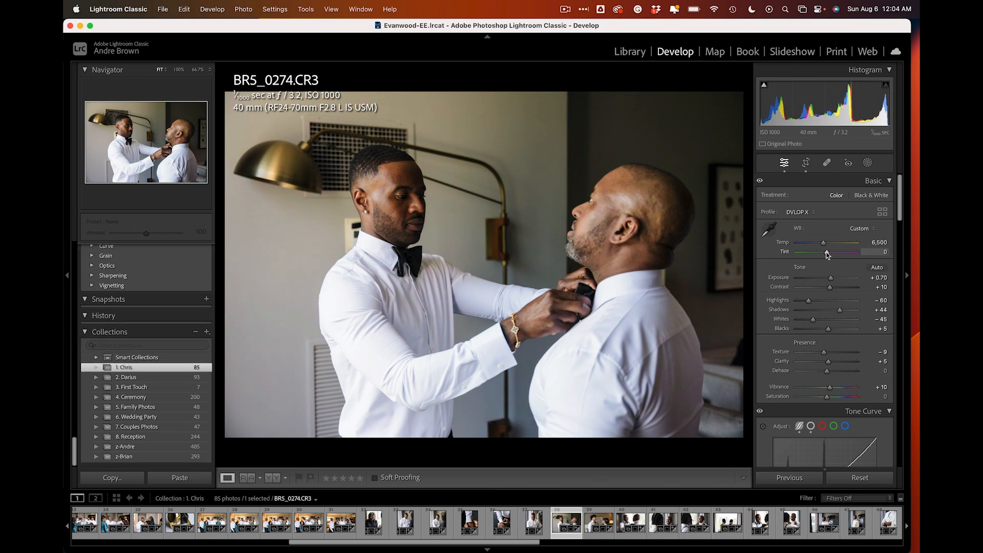
{"action": "left_click_drag", "start_coordinate": [827, 254], "coordinate": [829, 255]}
{"action": "left_click_drag", "start_coordinate": [827, 254], "coordinate": [822, 245]}
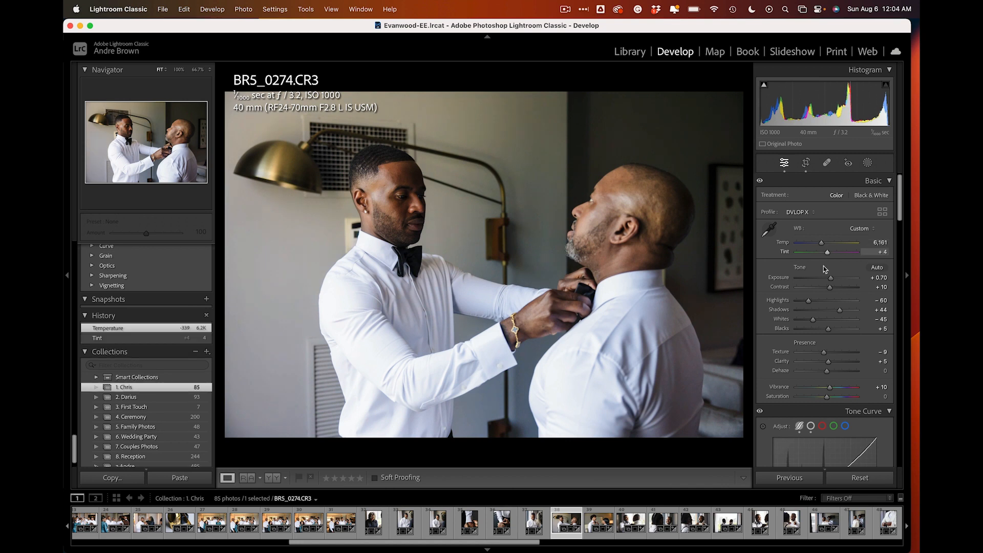
{"action": "left_click_drag", "start_coordinate": [808, 303], "coordinate": [806, 302]}
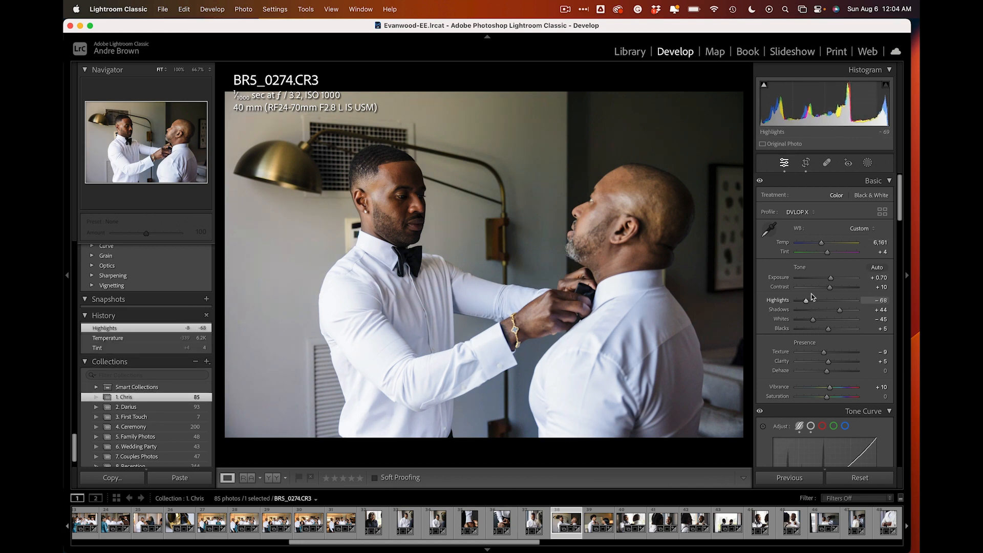
{"action": "key", "text": "backslash"}
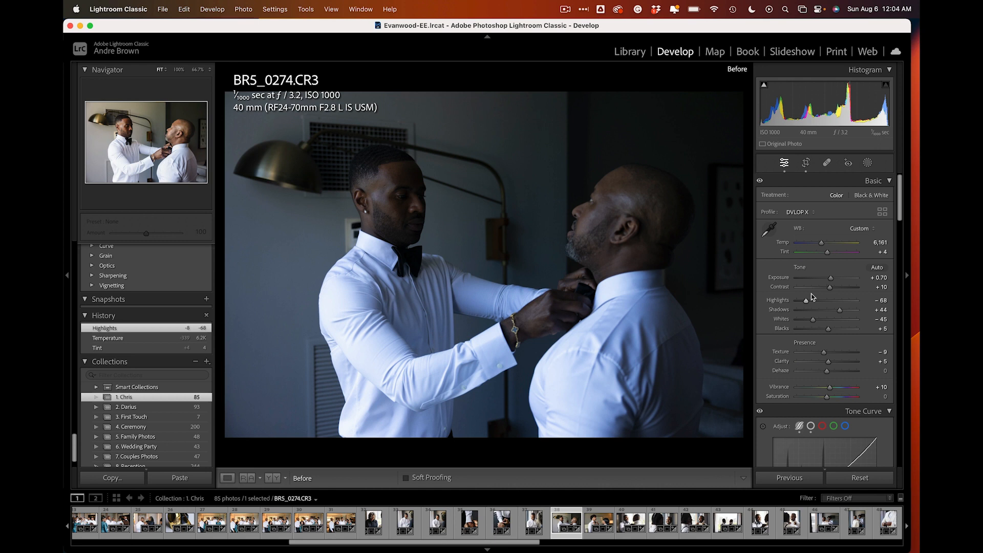
{"action": "key", "text": "backslash"}
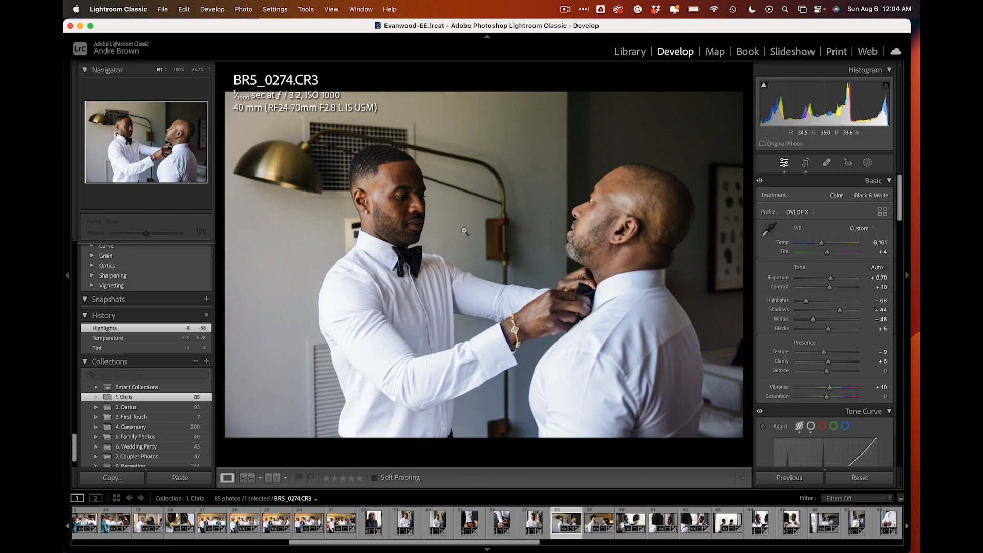
Step: Set Tint to +6, Temp to 5,826 and Highlights to -80 on BR5_0282.CR3
{"action": "left_click", "coordinate": [599, 522]}
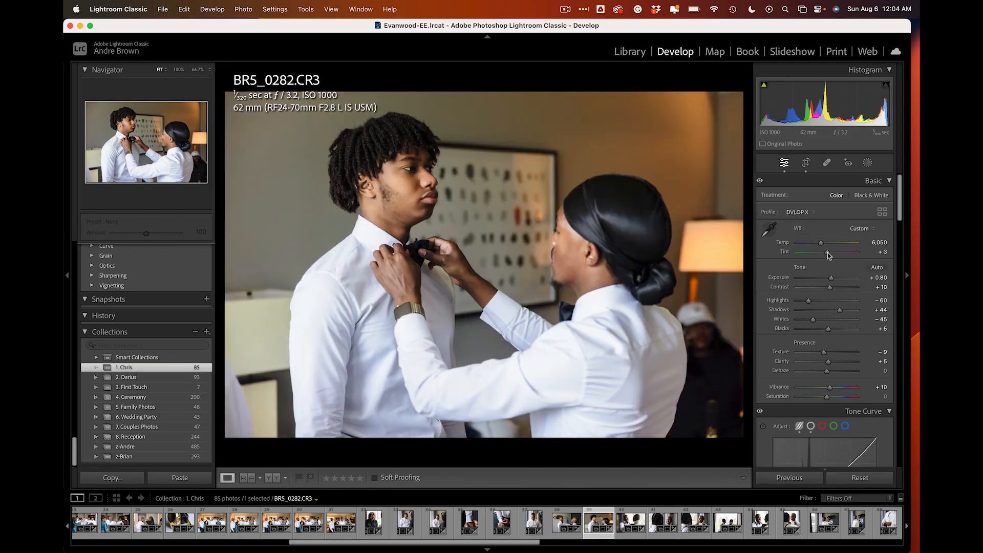
{"action": "left_click_drag", "start_coordinate": [828, 255], "coordinate": [829, 255]}
{"action": "left_click_drag", "start_coordinate": [821, 245], "coordinate": [819, 245]}
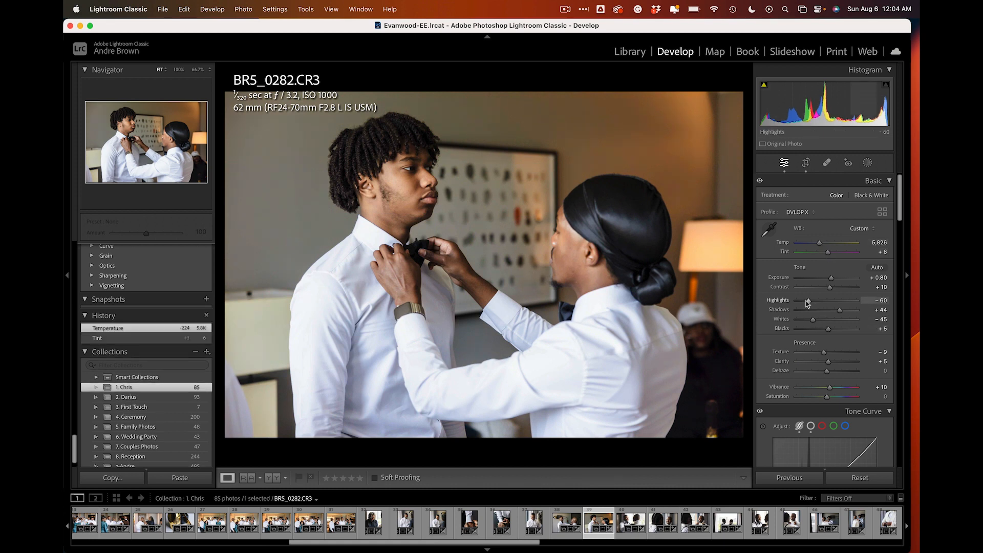
{"action": "left_click_drag", "start_coordinate": [808, 303], "coordinate": [806, 303]}
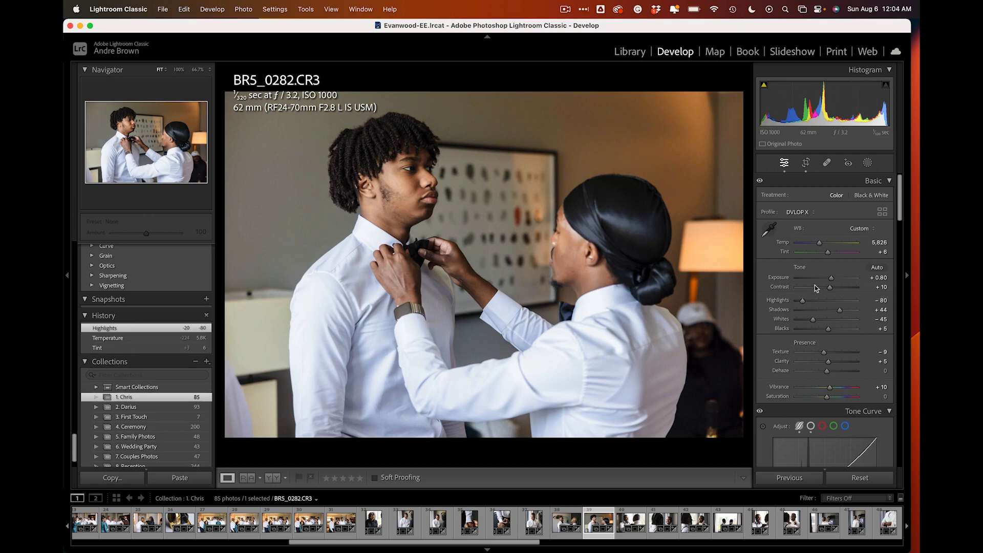
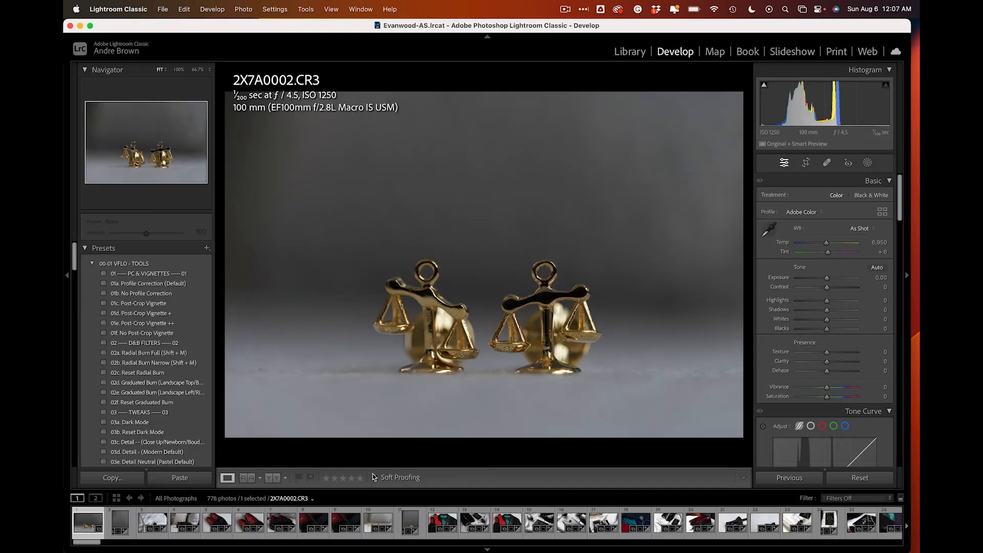
Step: Quit Lightroom Classic and switch to Aftershoot
{"action": "left_click", "coordinate": [122, 8]}
{"action": "left_click", "coordinate": [131, 146]}
{"action": "left_click", "coordinate": [591, 192]}
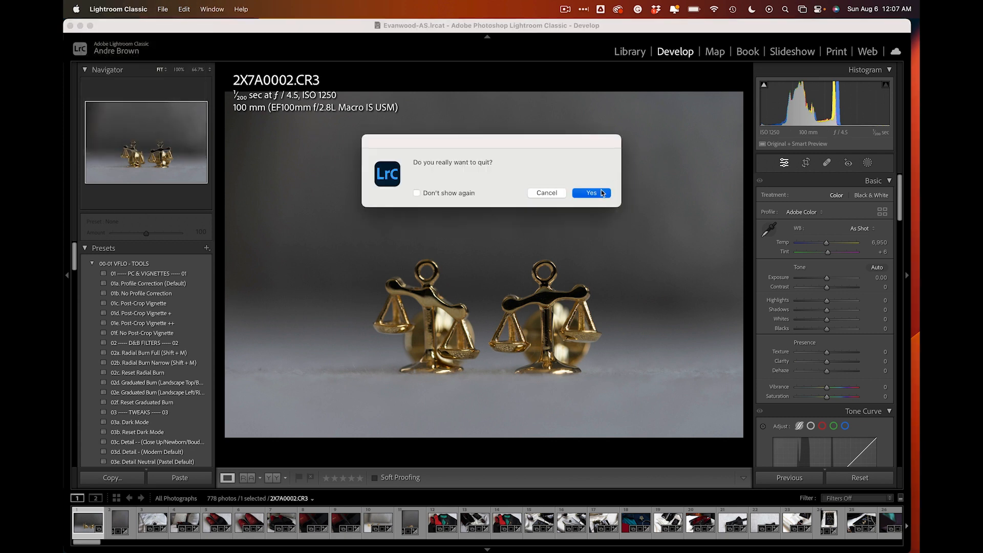
{"action": "left_click", "coordinate": [520, 541]}
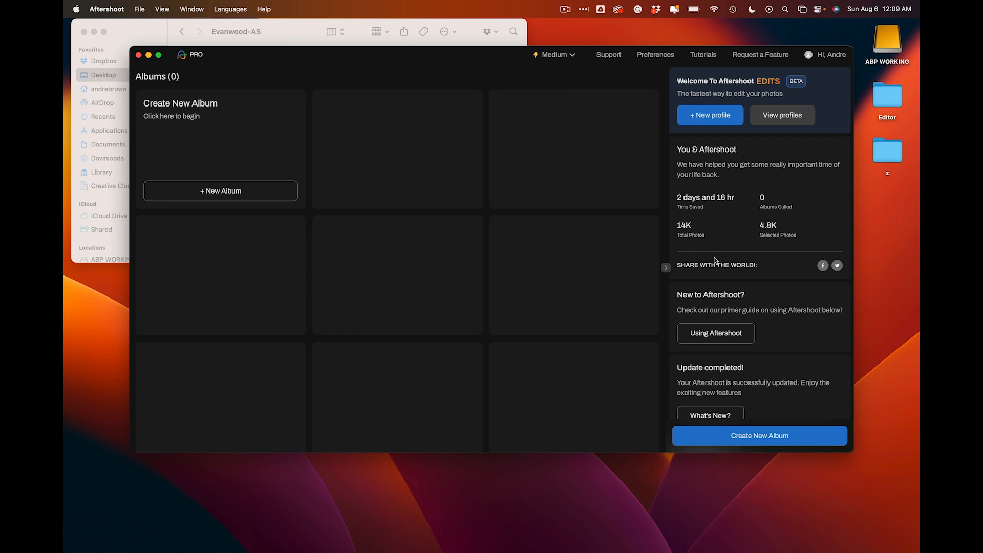
Step: Examine Aftershoot's home page and the name, image type and color type options for creating an AI profile
{"action": "scroll", "coordinate": [734, 319], "scroll_direction": "down", "scroll_amount": 5}
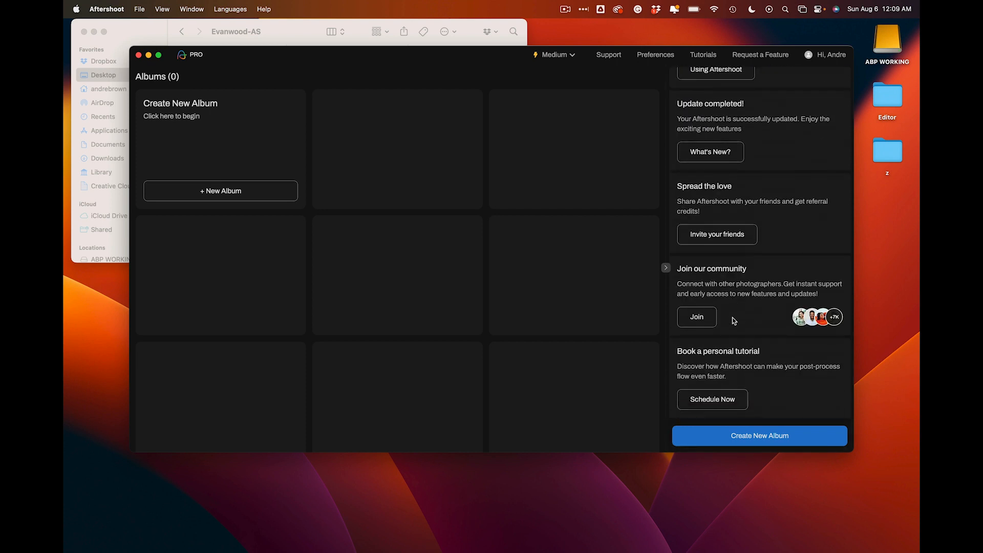
{"action": "scroll", "coordinate": [734, 321], "scroll_direction": "up", "scroll_amount": 5}
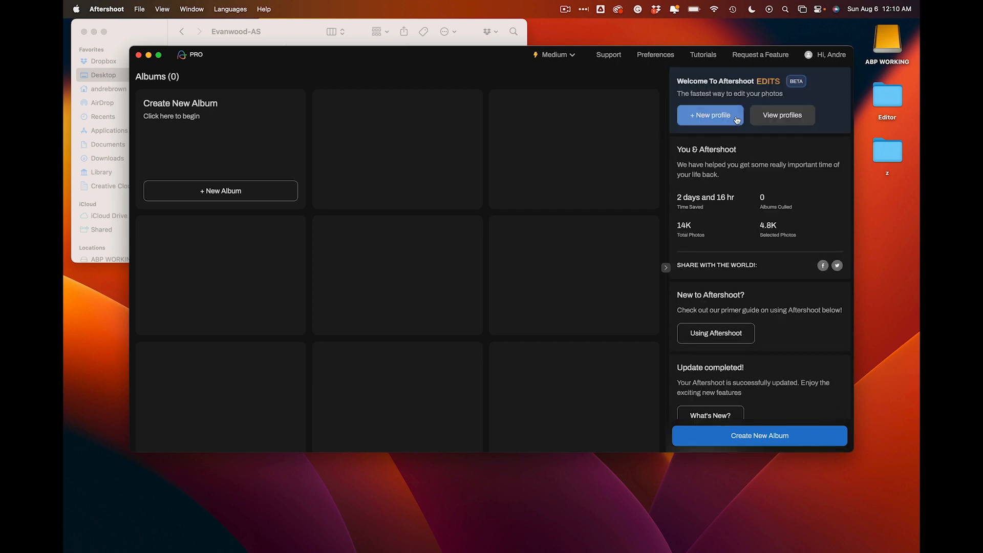
{"action": "left_click", "coordinate": [692, 117]}
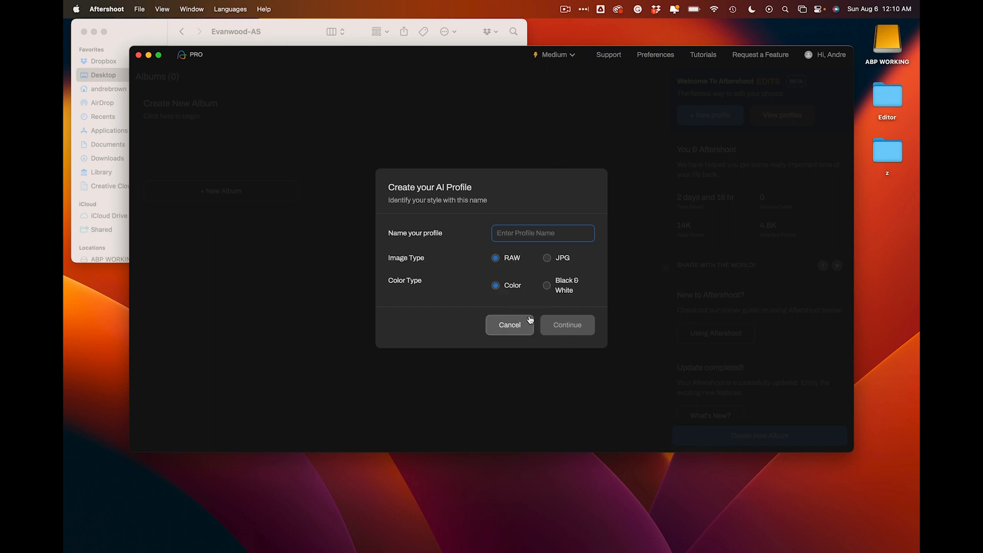
{"action": "left_click", "coordinate": [511, 324]}
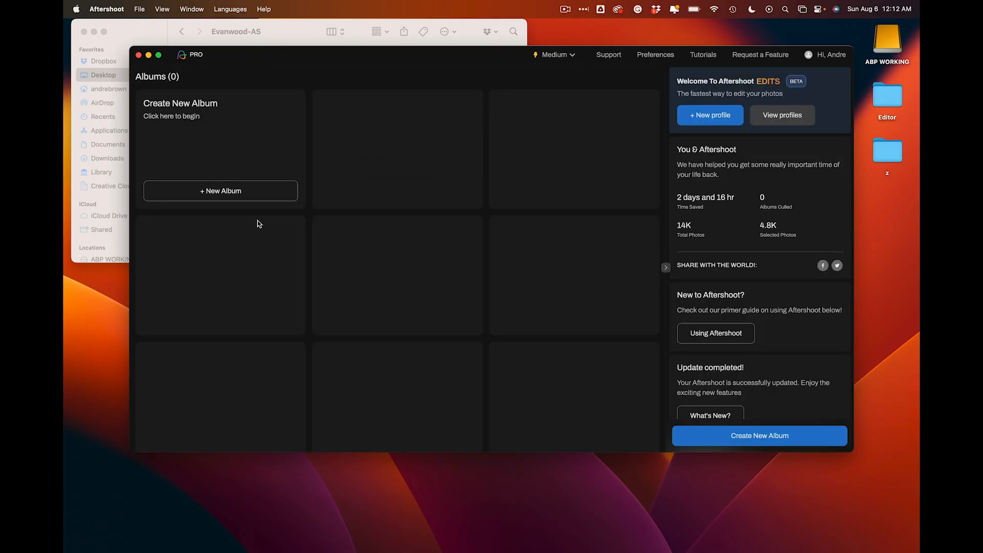
Step: Start a new editing album and check the list of recent Lightroom catalogs without adding any
{"action": "left_click", "coordinate": [222, 192]}
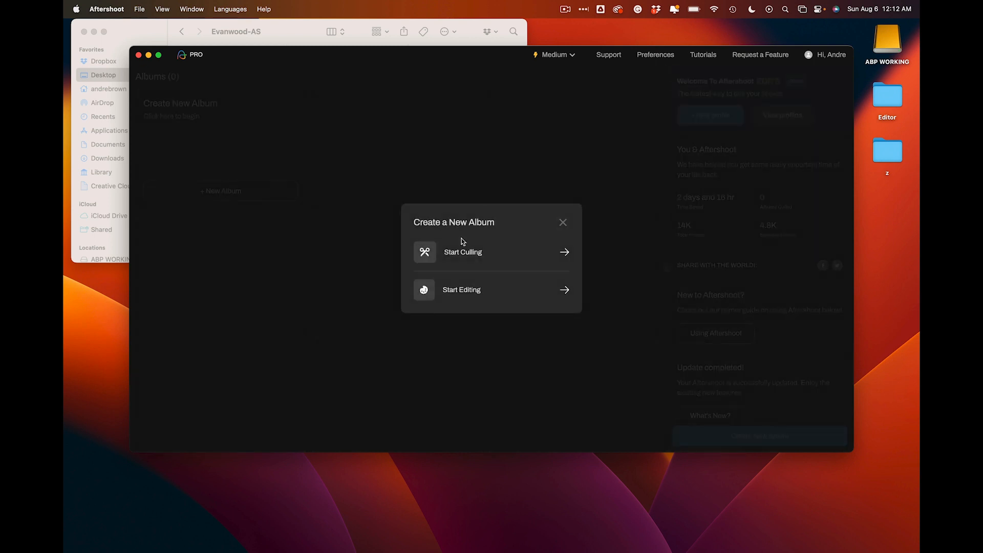
{"action": "left_click", "coordinate": [463, 290]}
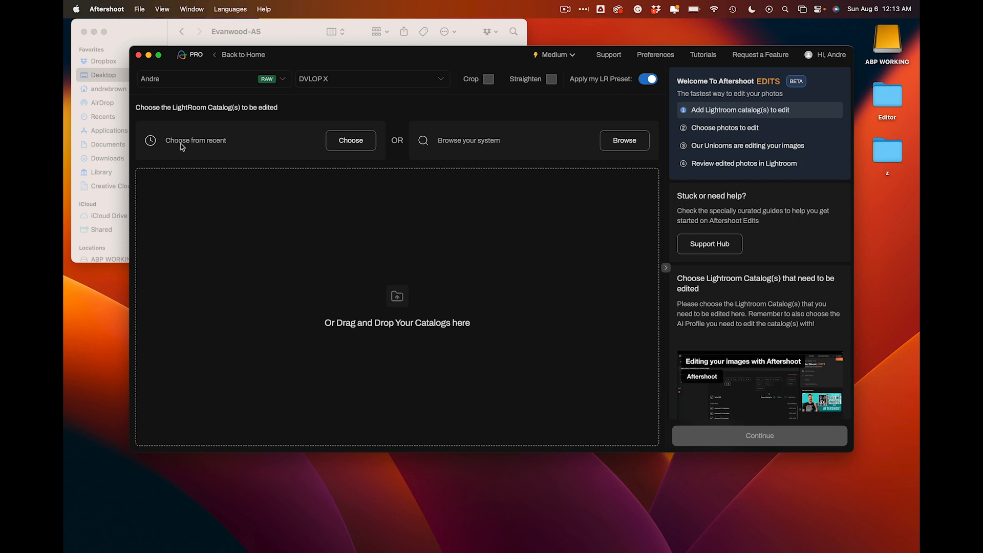
{"action": "left_click", "coordinate": [358, 147]}
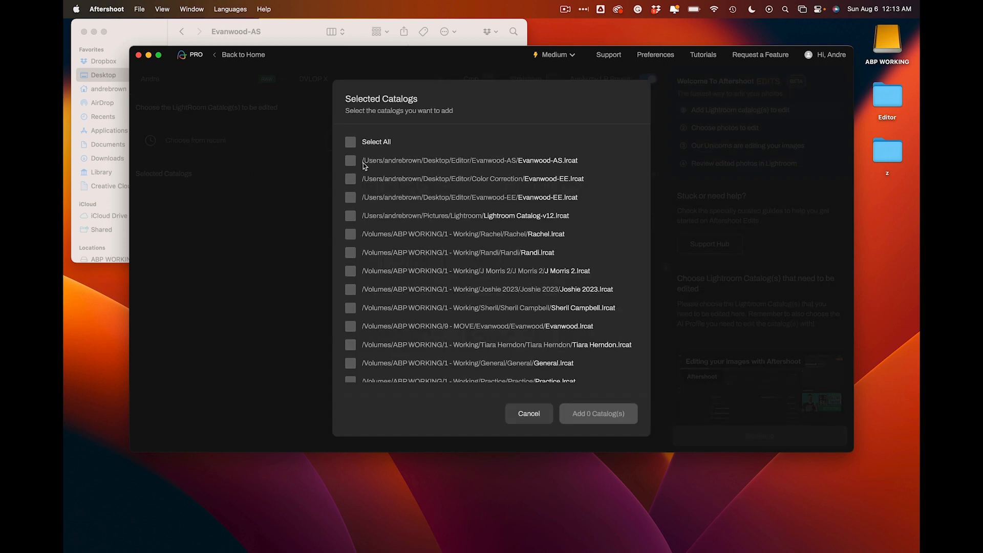
{"action": "left_click", "coordinate": [527, 413]}
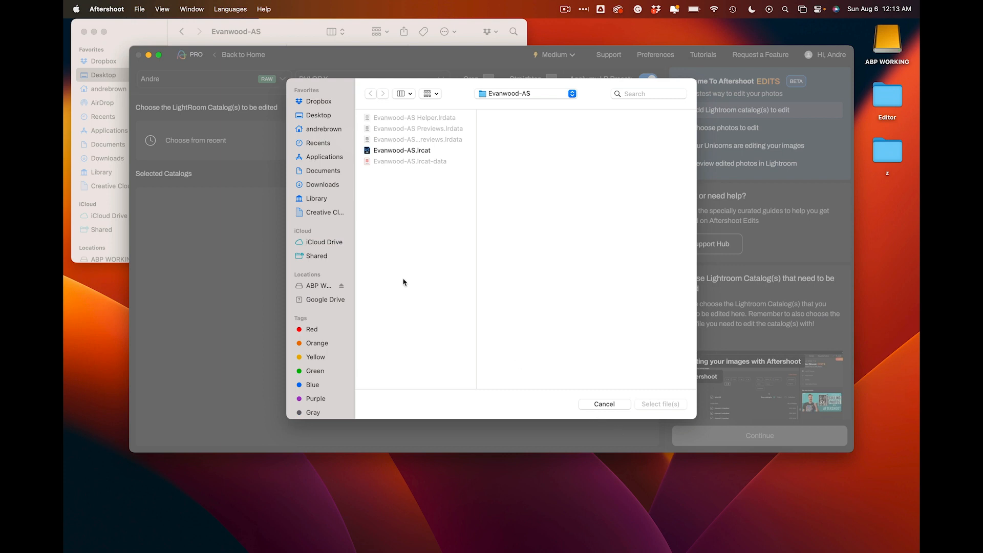
Step: Add Evanwood-AS.lrcat from the Evanwood-AS folder inside Editor as the catalog to edit
{"action": "left_click", "coordinate": [405, 151]}
{"action": "left_click", "coordinate": [522, 94]}
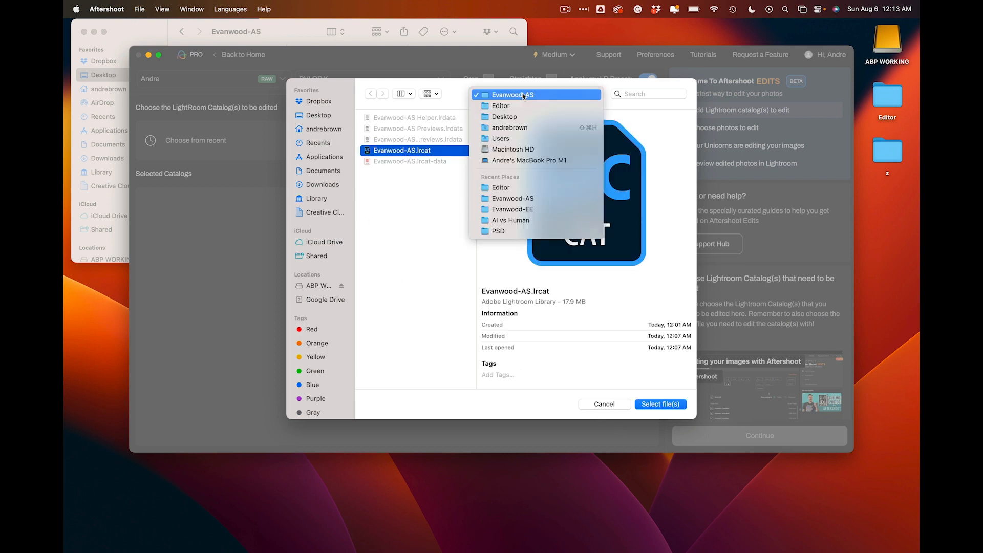
{"action": "left_click", "coordinate": [516, 106]}
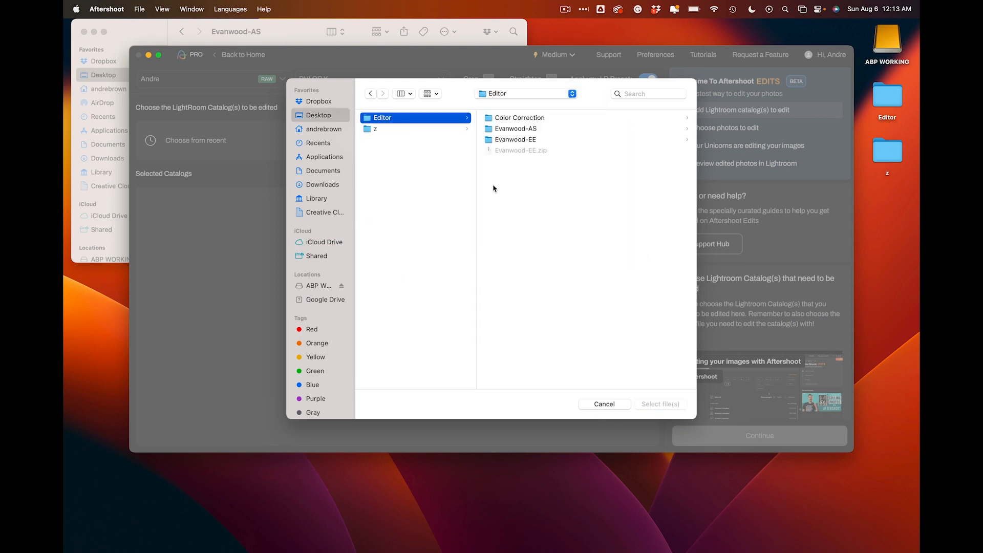
{"action": "double_click", "coordinate": [523, 131]}
{"action": "left_click", "coordinate": [541, 150]}
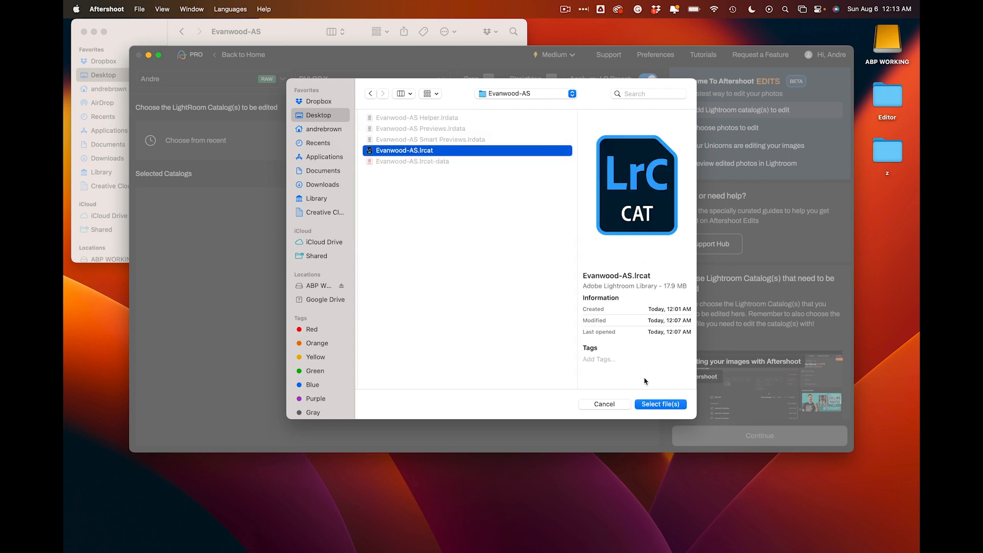
{"action": "left_click", "coordinate": [650, 404]}
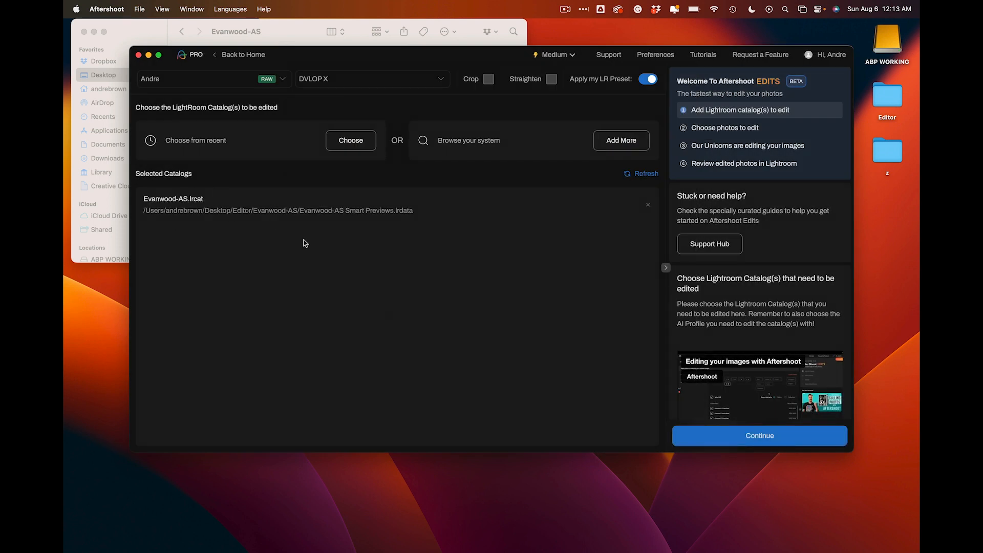
Step: Choose the 100CANON and 100EOSR5 folders of the Evanwood-AS catalog and start the AI edit on all their photos
{"action": "left_click", "coordinate": [769, 436]}
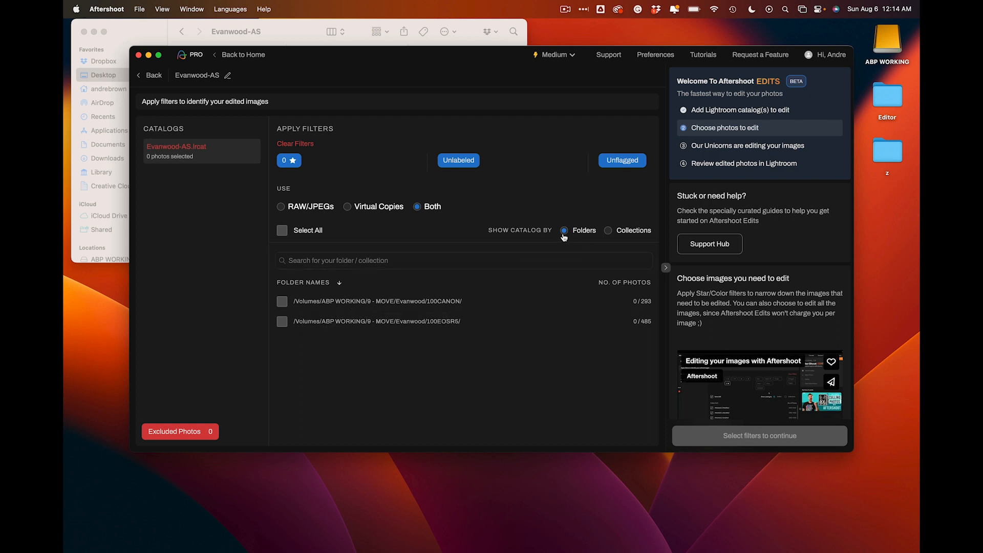
{"action": "left_click", "coordinate": [609, 233]}
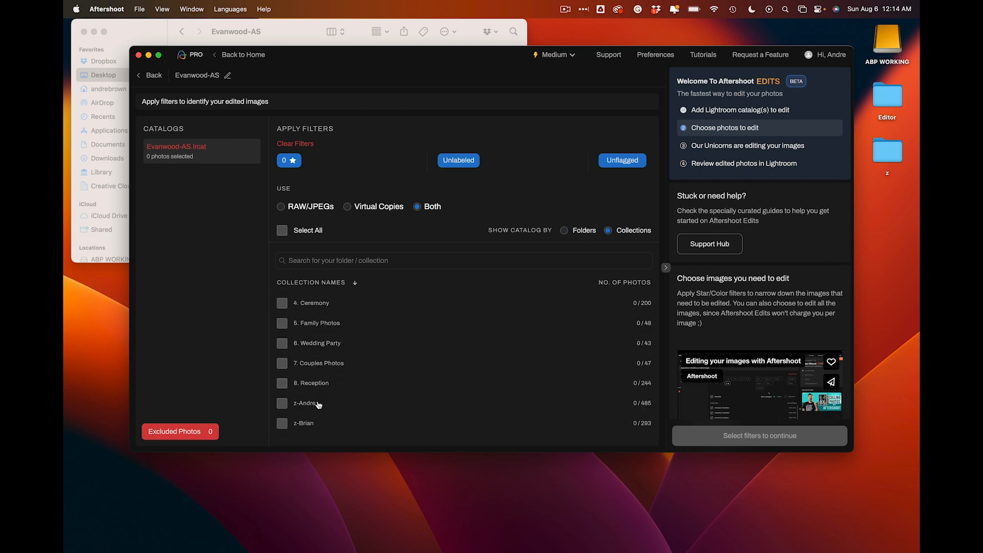
{"action": "left_click", "coordinate": [563, 231]}
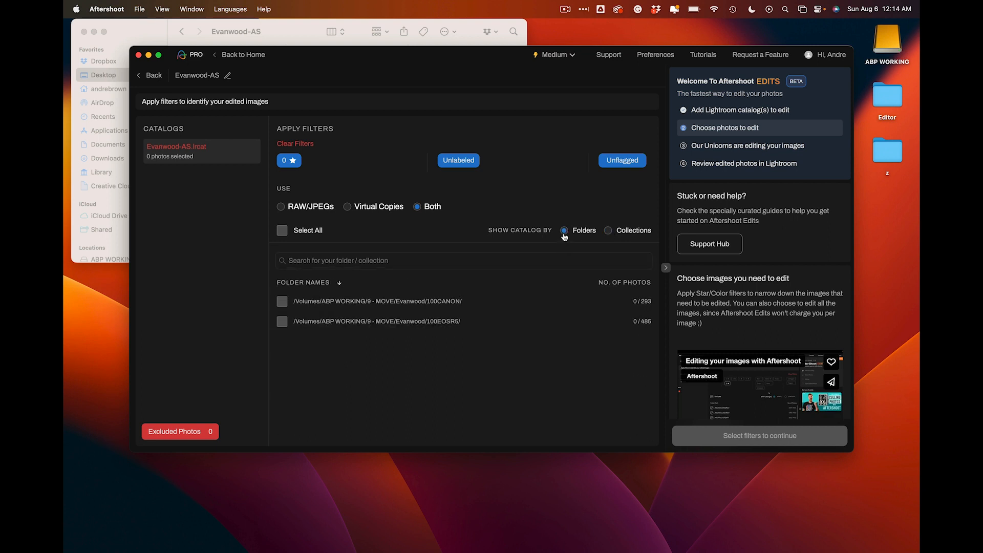
{"action": "left_click", "coordinate": [282, 301]}
{"action": "left_click", "coordinate": [282, 321]}
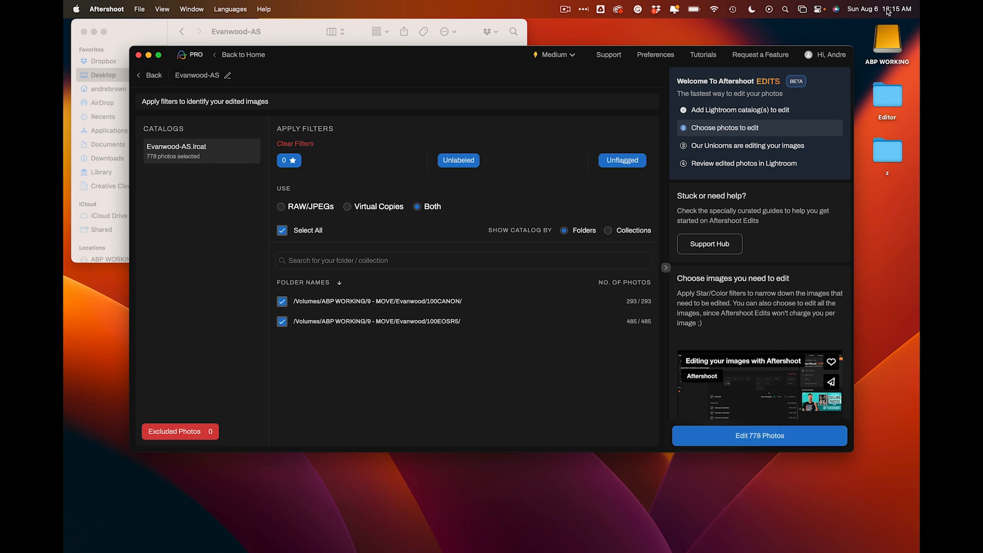
{"action": "left_click", "coordinate": [749, 440]}
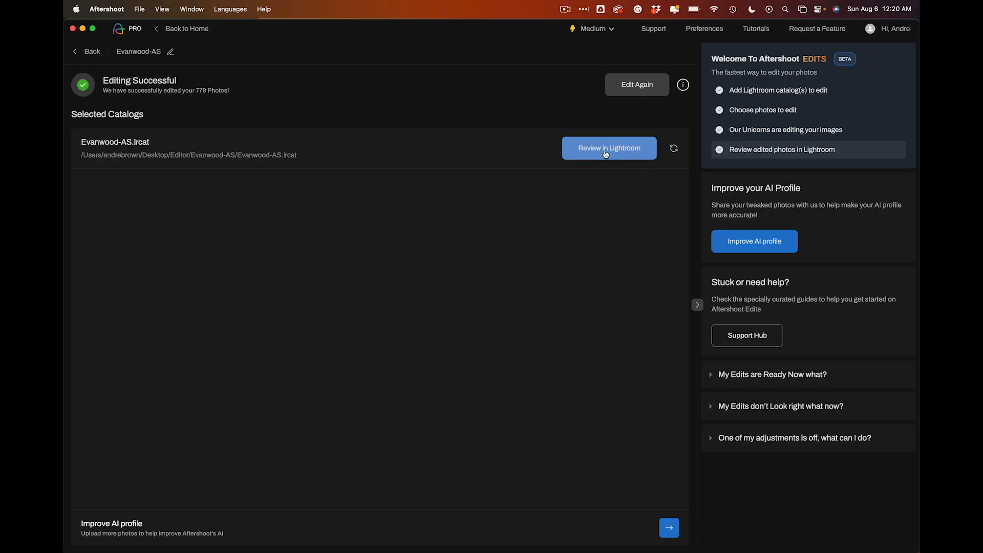
Step: Open the edited Evanwood-AS catalog in Lightroom for review and raise the tint of BR5_0011.CR3 to +22
{"action": "left_click", "coordinate": [605, 153]}
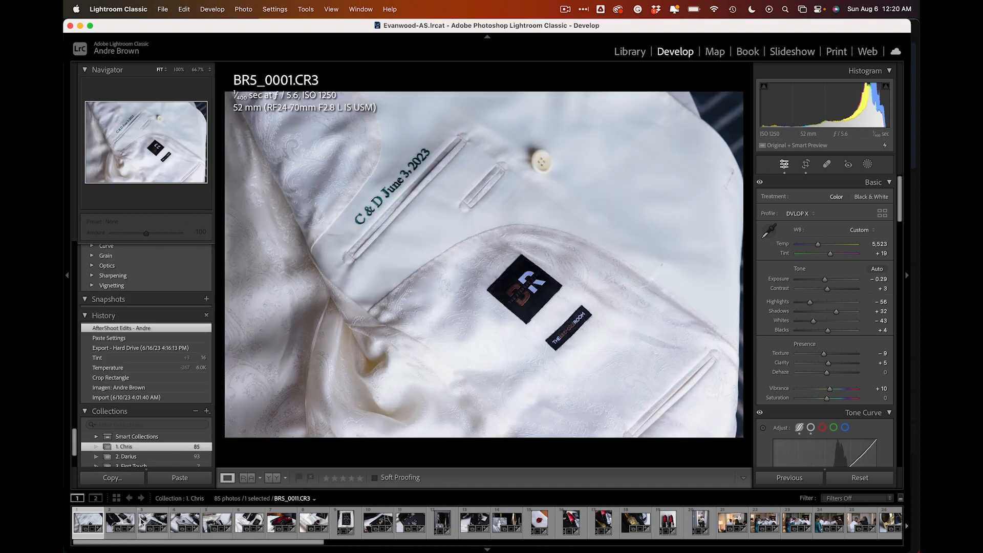
{"action": "left_click", "coordinate": [146, 525]}
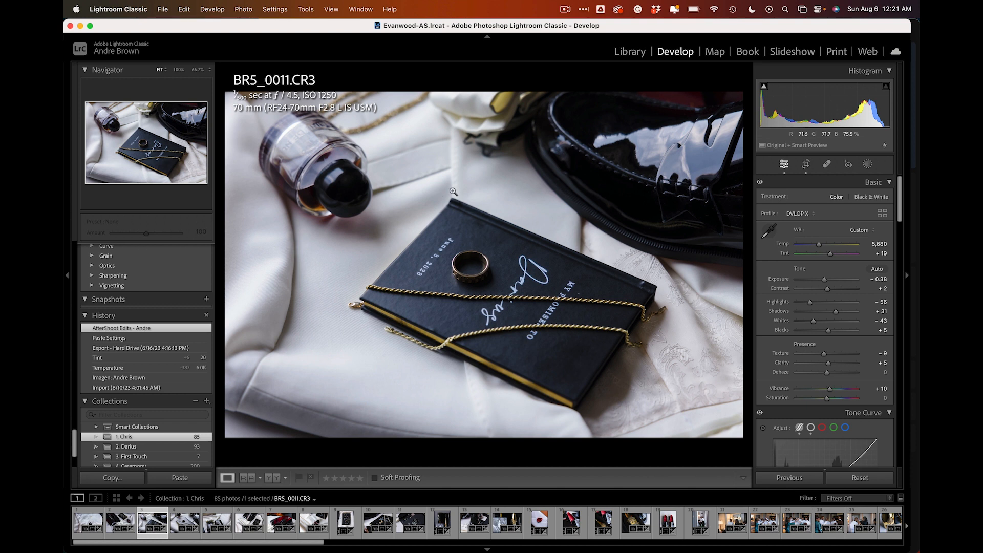
{"action": "left_click", "coordinate": [879, 253]}
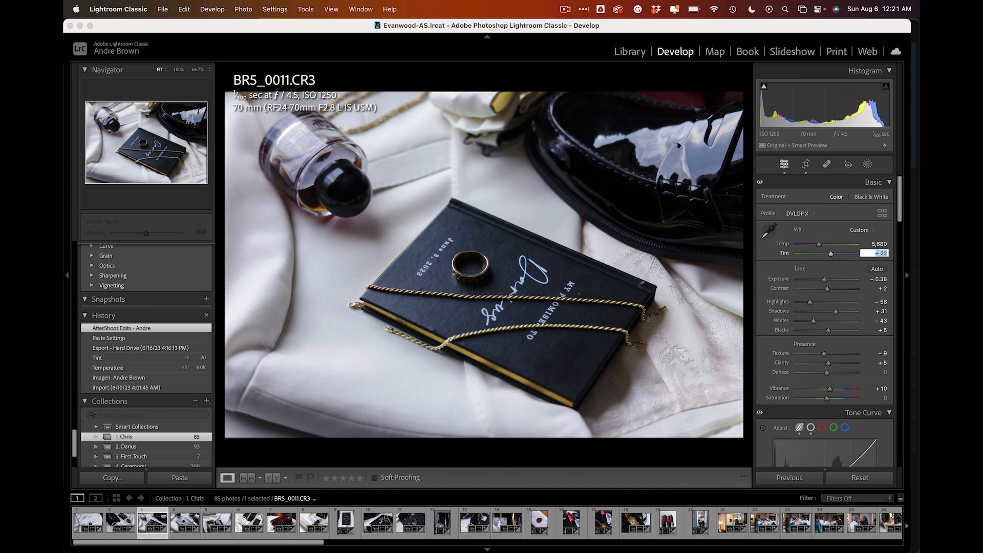
{"action": "key", "text": "Up"}
Step: Open BR5_0274.CR3 from the 1. Chris collection and compare its before and after versions
{"action": "scroll", "coordinate": [389, 520], "scroll_direction": "down", "scroll_amount": 3}
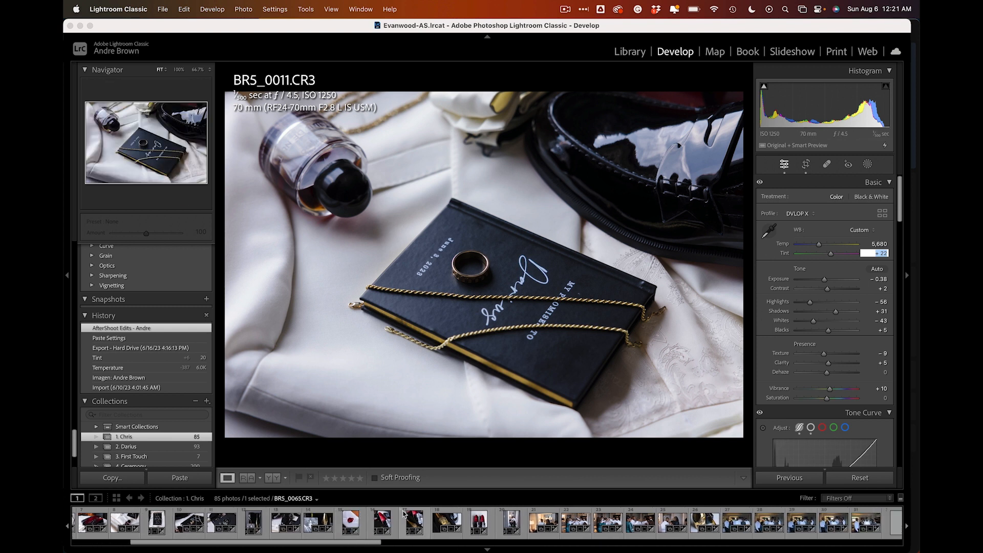
{"action": "scroll", "coordinate": [404, 513], "scroll_direction": "down", "scroll_amount": 2}
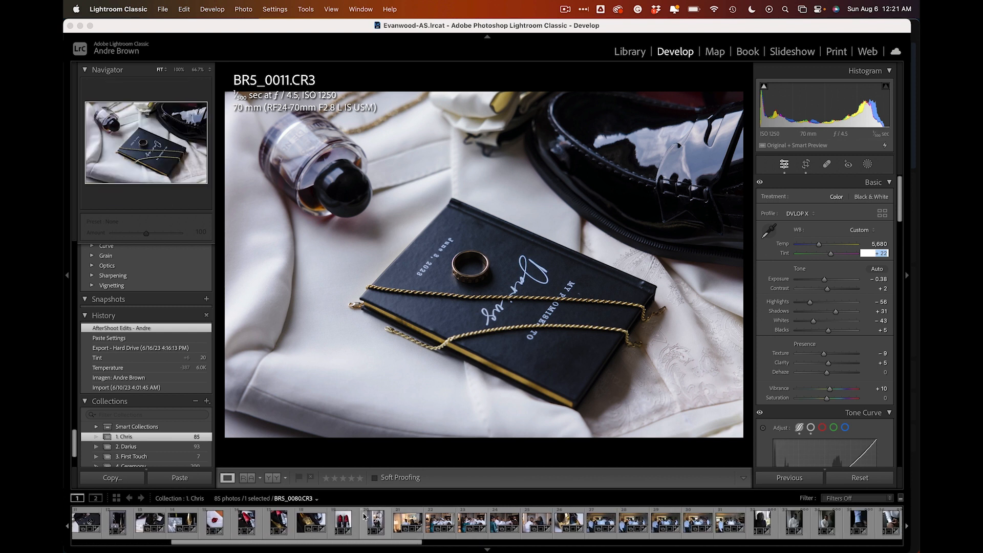
{"action": "scroll", "coordinate": [365, 517], "scroll_direction": "down", "scroll_amount": 8}
{"action": "left_click", "coordinate": [423, 525]}
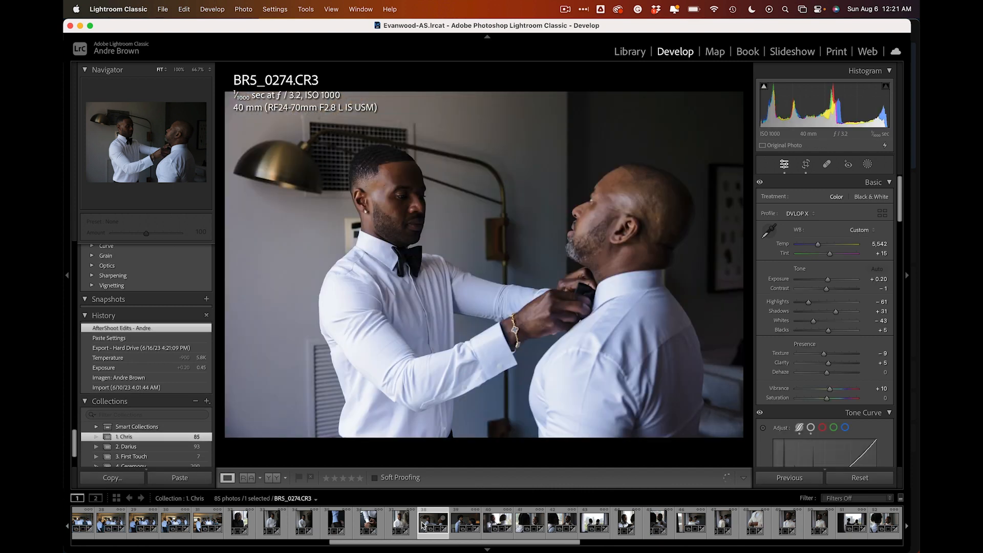
{"action": "key", "text": "backslash"}
{"action": "key", "text": "backslash"}
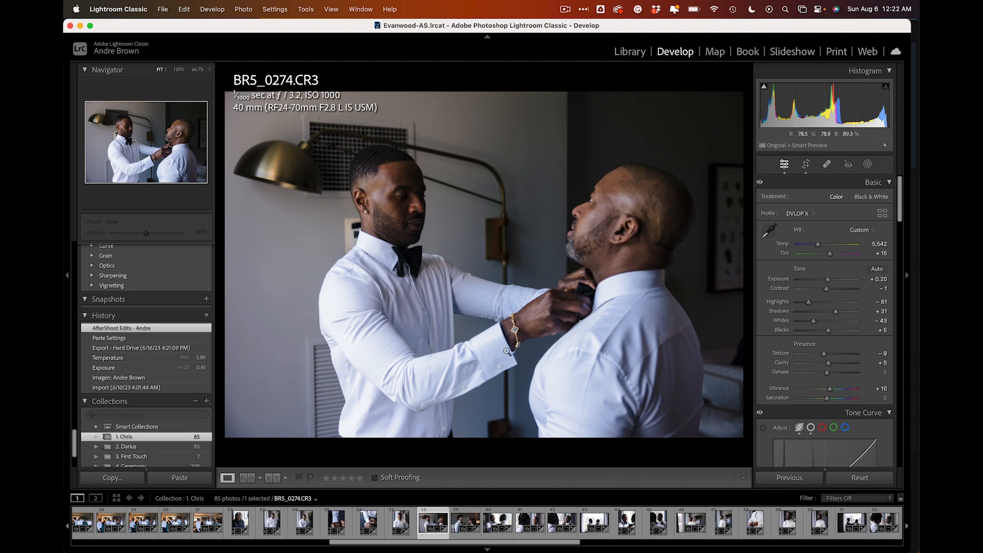
Step: Set the exposure of BR5_0274.CR3 to +0.40 and its shadows to +45
{"action": "left_click", "coordinate": [876, 279]}
{"action": "type", "text": "0.5"}
{"action": "key", "text": "Return"}
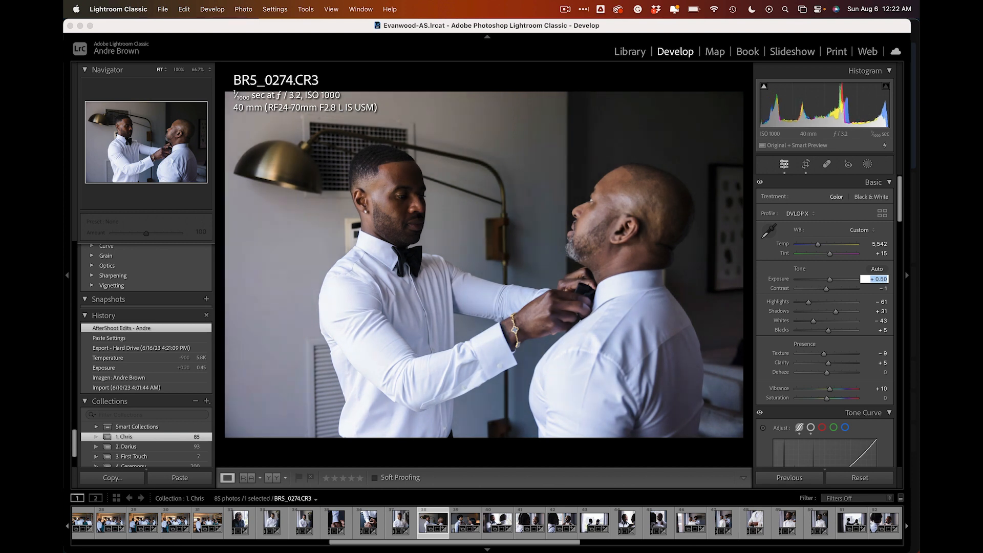
{"action": "type", "text": "0.4"}
{"action": "key", "text": "Return"}
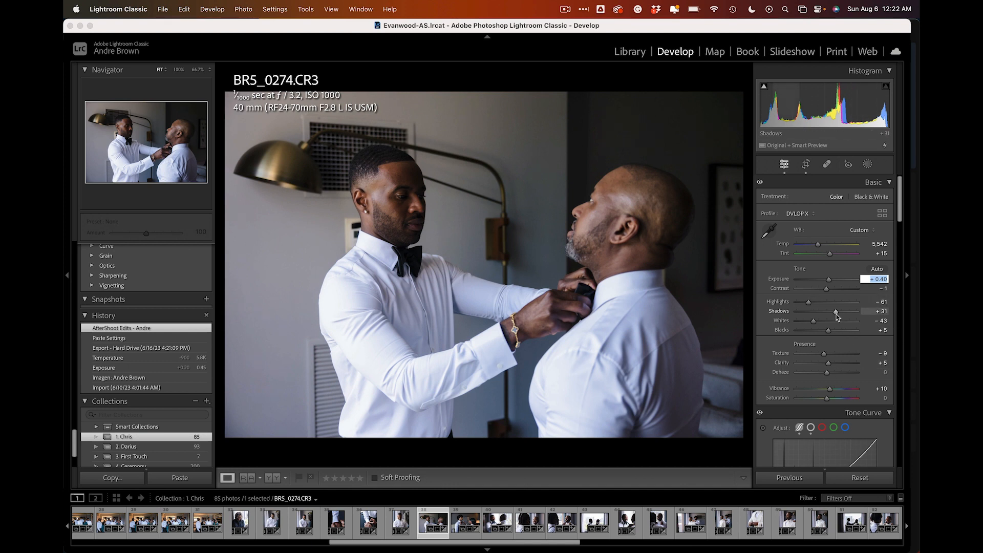
{"action": "left_click", "coordinate": [835, 311]}
{"action": "left_click_drag", "start_coordinate": [836, 312], "coordinate": [839, 318]}
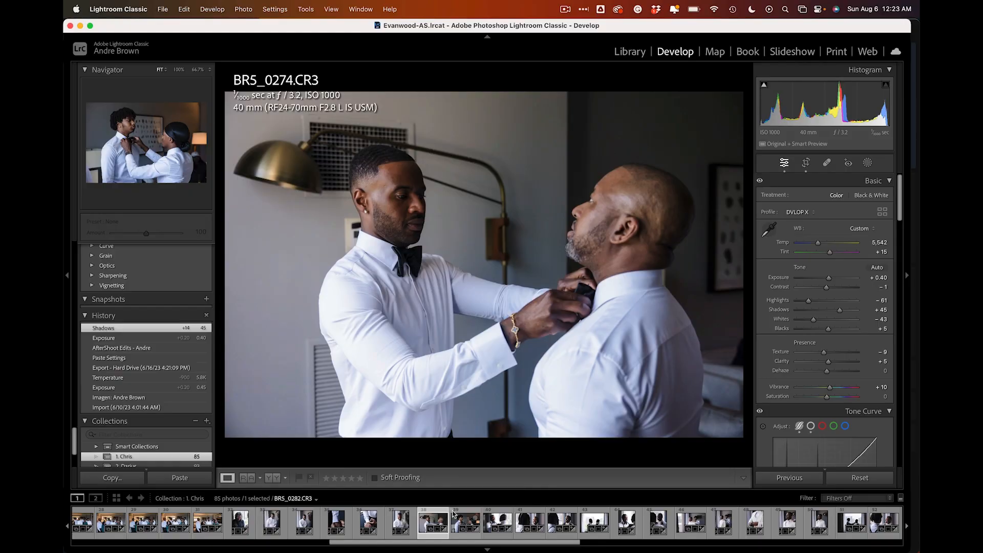
Step: Set the exposure of BR5_0282.CR3 to +0.37 and its shadows to +40
{"action": "left_click", "coordinate": [457, 522]}
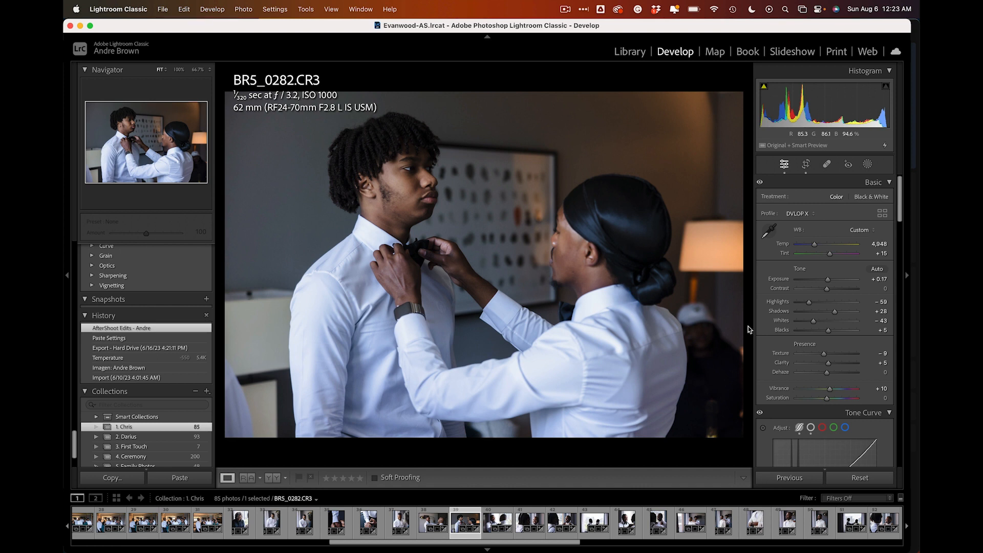
{"action": "left_click", "coordinate": [880, 278]}
{"action": "key", "text": "Up"}
{"action": "key", "text": "Up"}
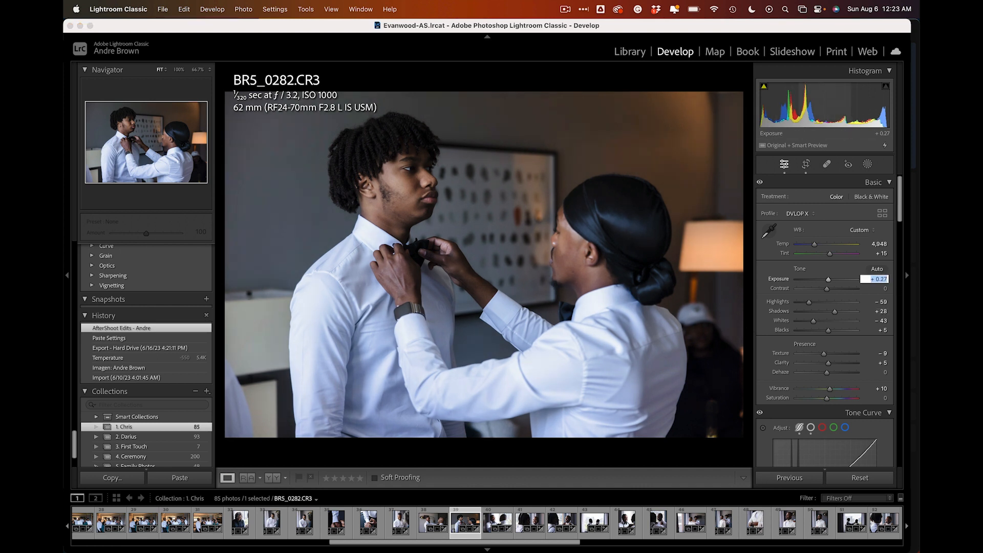
{"action": "left_click_drag", "start_coordinate": [834, 311], "coordinate": [839, 314]}
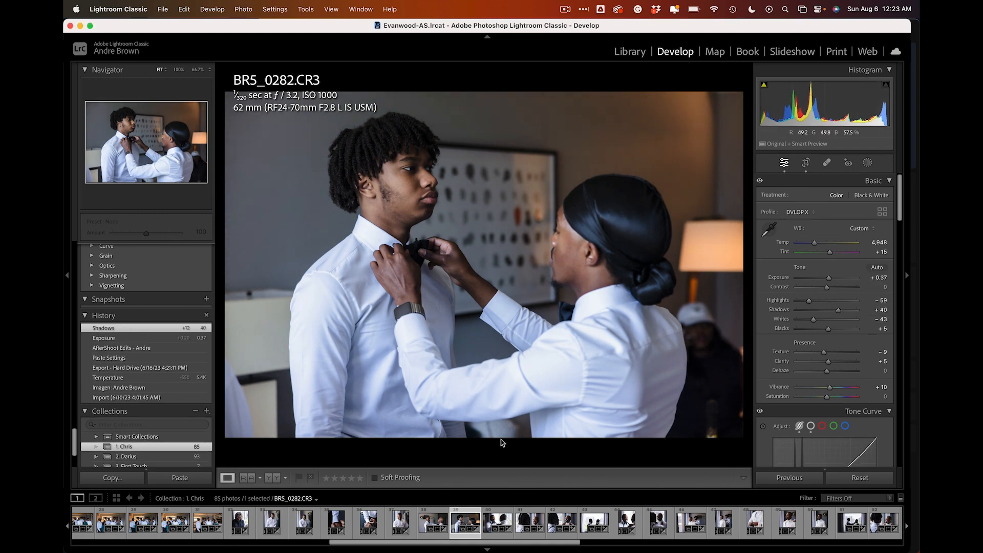
Step: Straighten BR5_0291.CR3 to a crop angle of about -0.56, reposition its crop, and check it against the before version
{"action": "left_click", "coordinate": [487, 527]}
{"action": "key", "text": "r"}
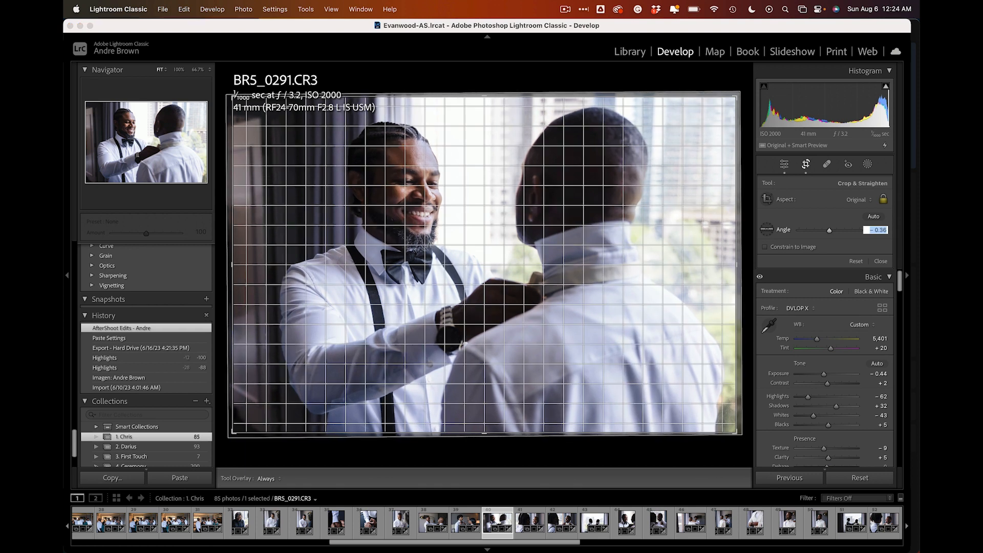
{"action": "left_click_drag", "start_coordinate": [431, 219], "coordinate": [417, 216]}
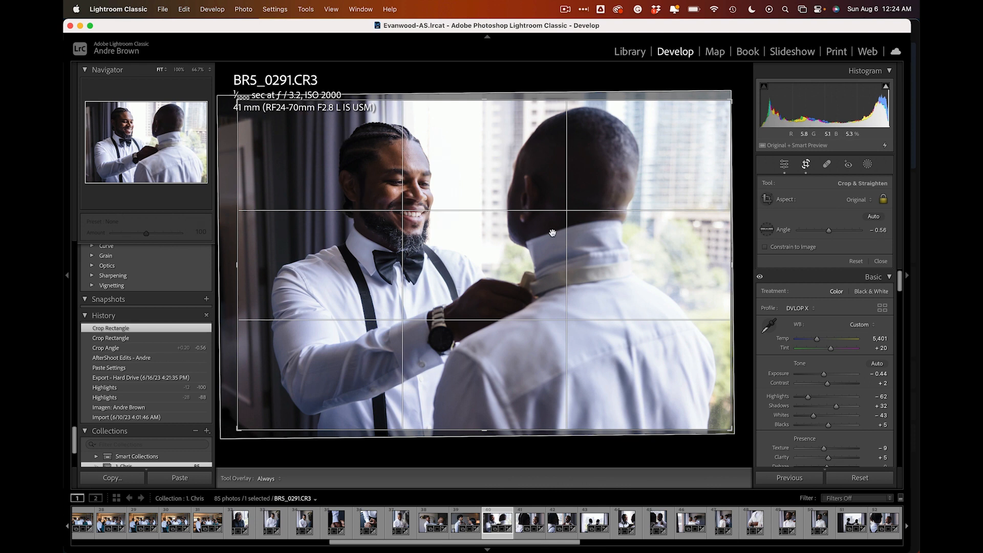
{"action": "key", "text": "Return"}
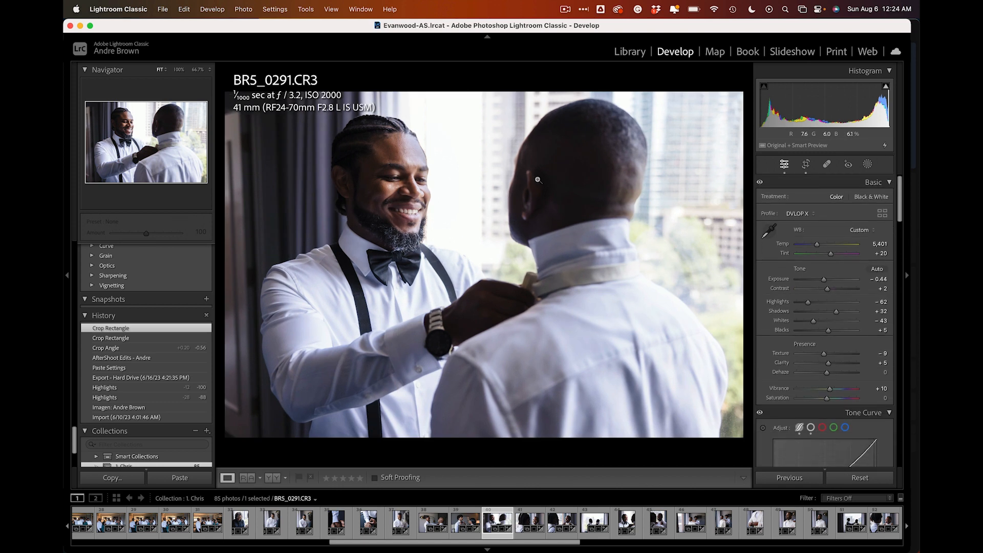
{"action": "key", "text": "backslash"}
{"action": "key", "text": "backslash"}
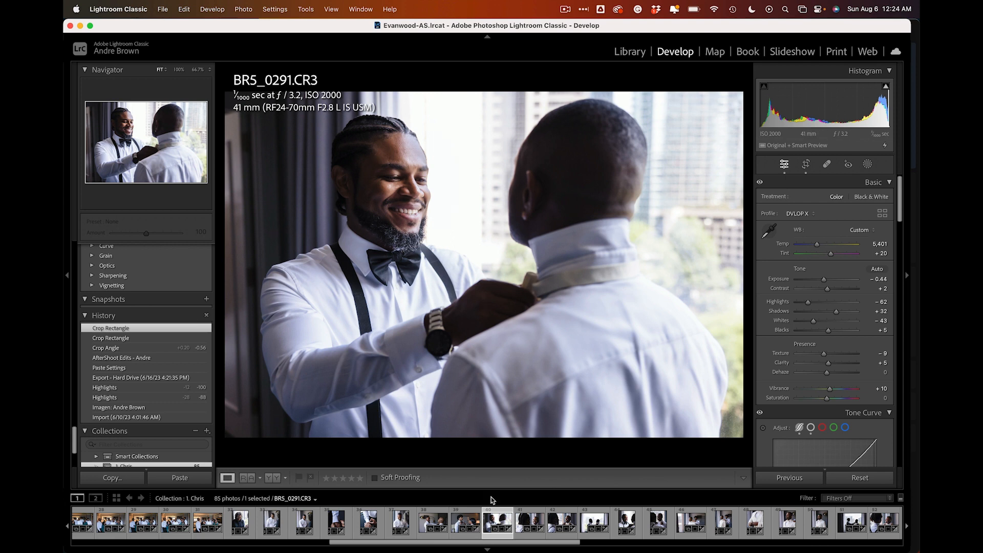
{"action": "scroll", "coordinate": [737, 525], "scroll_direction": "right", "scroll_amount": 5}
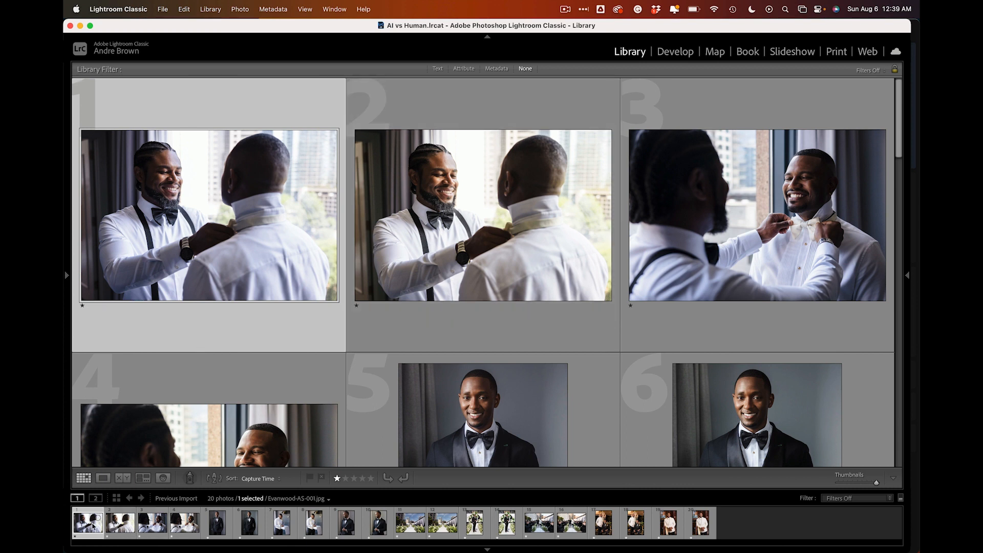
Step: In the AI vs Human catalog, compare Evanwood-AS-001.jpg with Evanwood-EE-001.jpg side by side, then bring up the 002 pair
{"action": "left_click", "coordinate": [119, 530], "text": "super"}
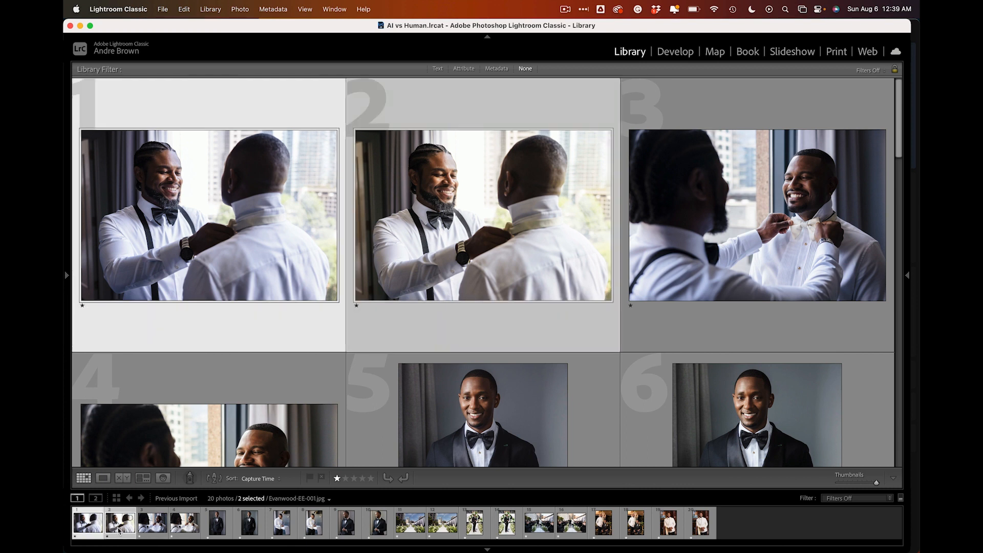
{"action": "key", "text": "c"}
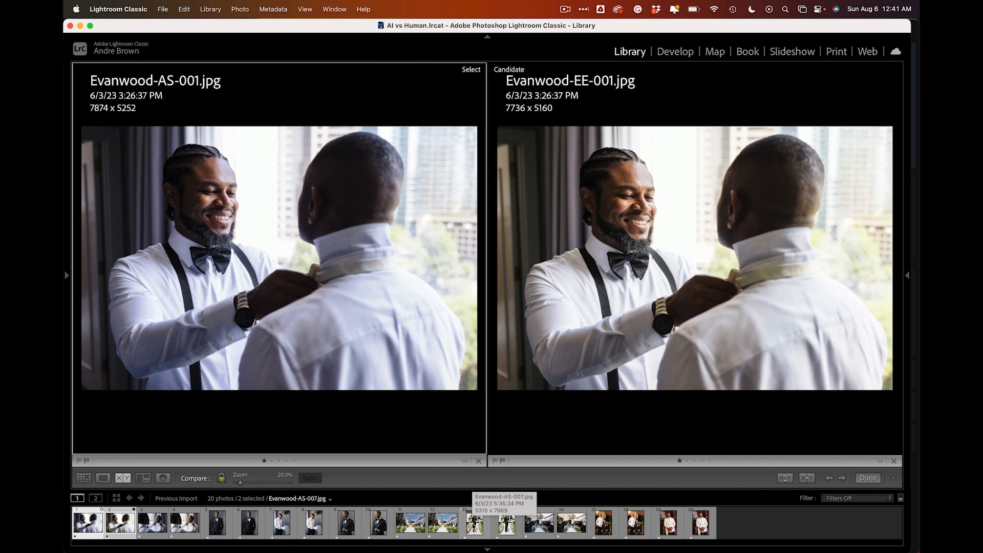
{"action": "left_click", "coordinate": [180, 527]}
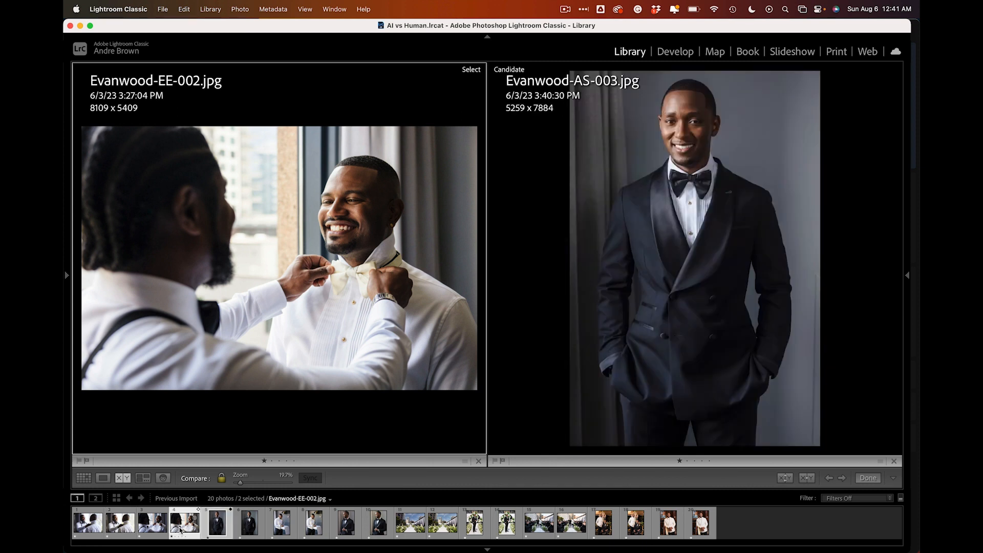
{"action": "left_click", "coordinate": [160, 529]}
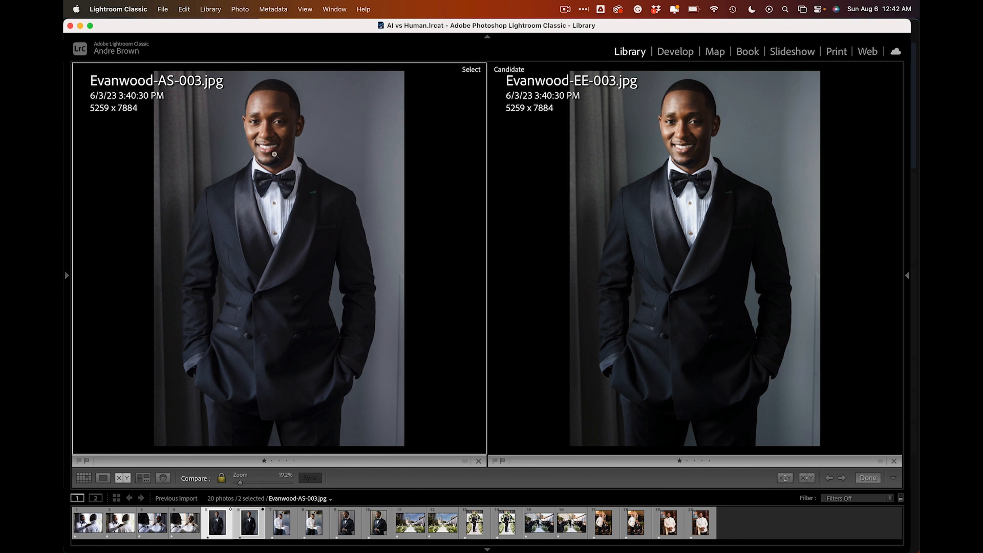
Step: Compare the remaining Evanwood-AS and Evanwood-EE pairs side by side, from the 003 tuxedo portraits through to the 010 pair
{"action": "left_click", "coordinate": [309, 405]}
{"action": "left_click", "coordinate": [281, 528]}
{"action": "left_click", "coordinate": [301, 358]}
{"action": "key", "text": "Right"}
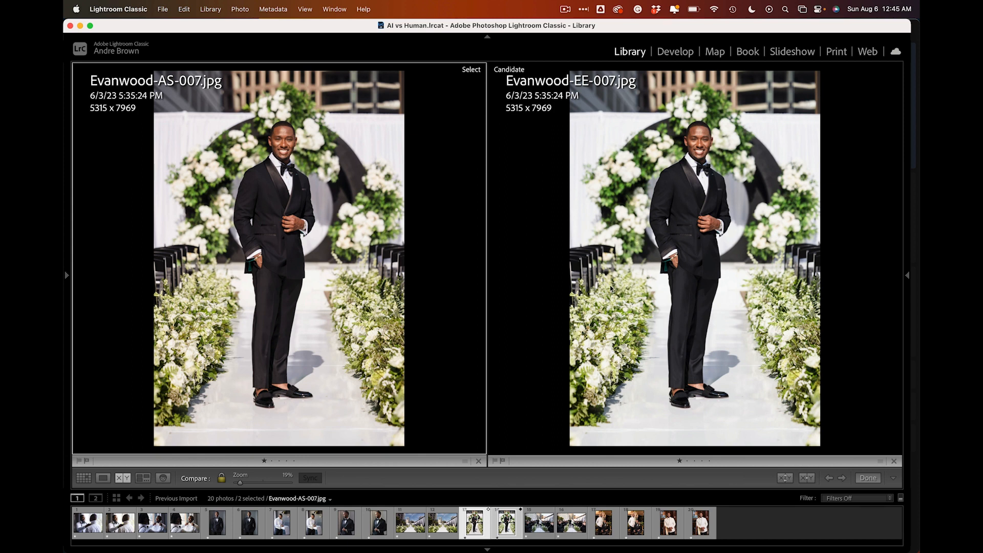
{"action": "left_click", "coordinate": [533, 531]}
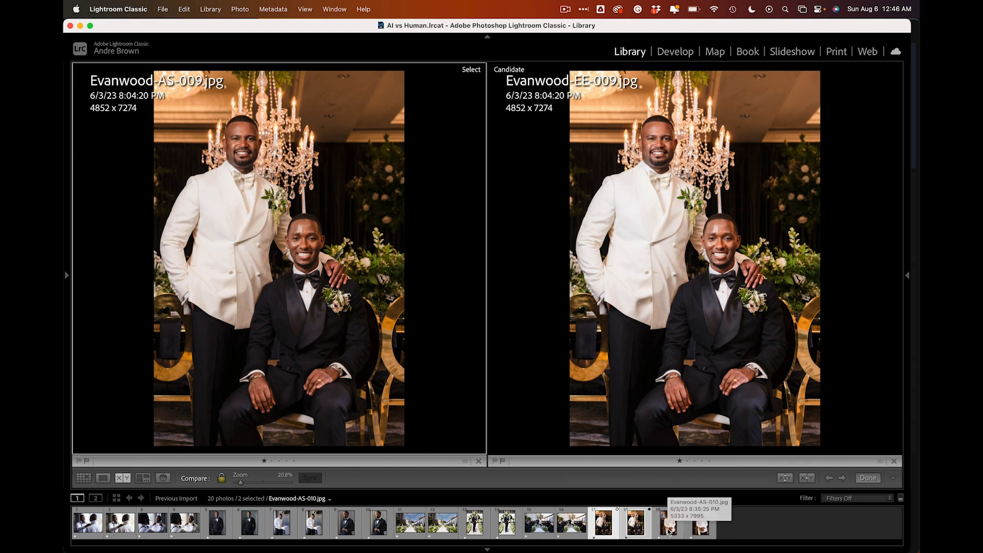
{"action": "left_click", "coordinate": [669, 531]}
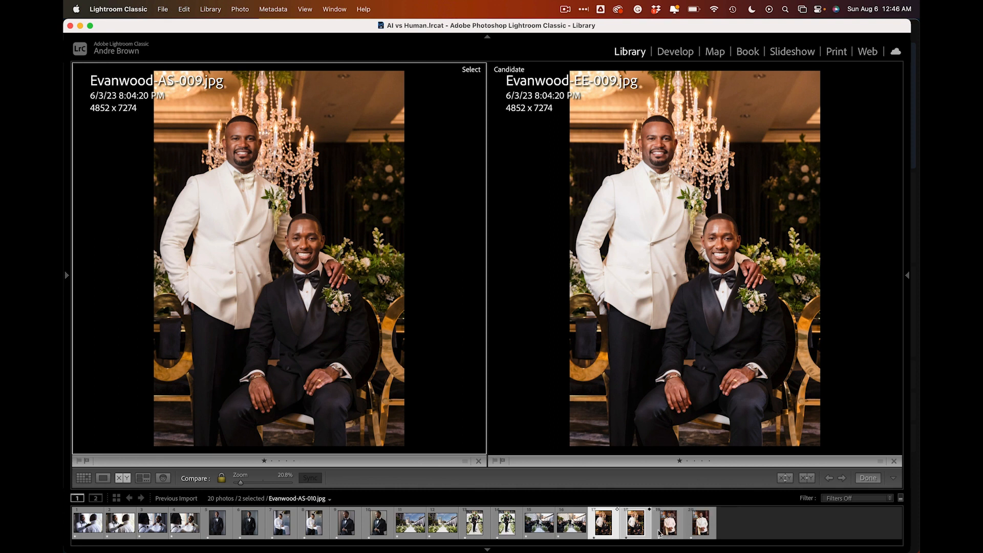